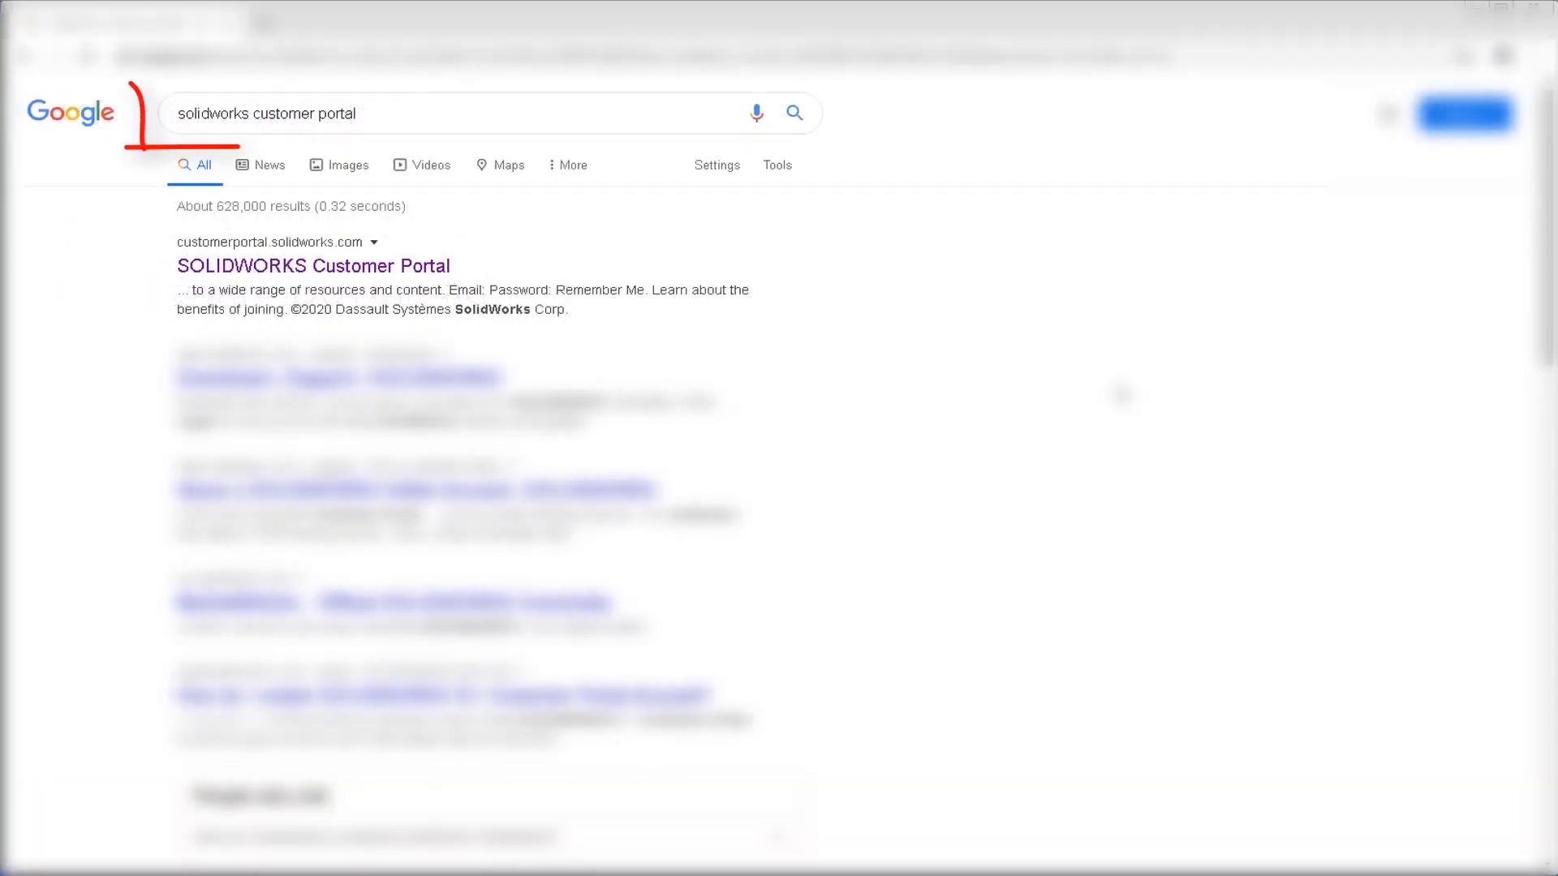
# Open the SOLIDWORKS Customer Portal from the search results.
pyautogui.moveTo(366, 120); pyautogui.dragTo(174, 123)
pyautogui.click(1047, 325)
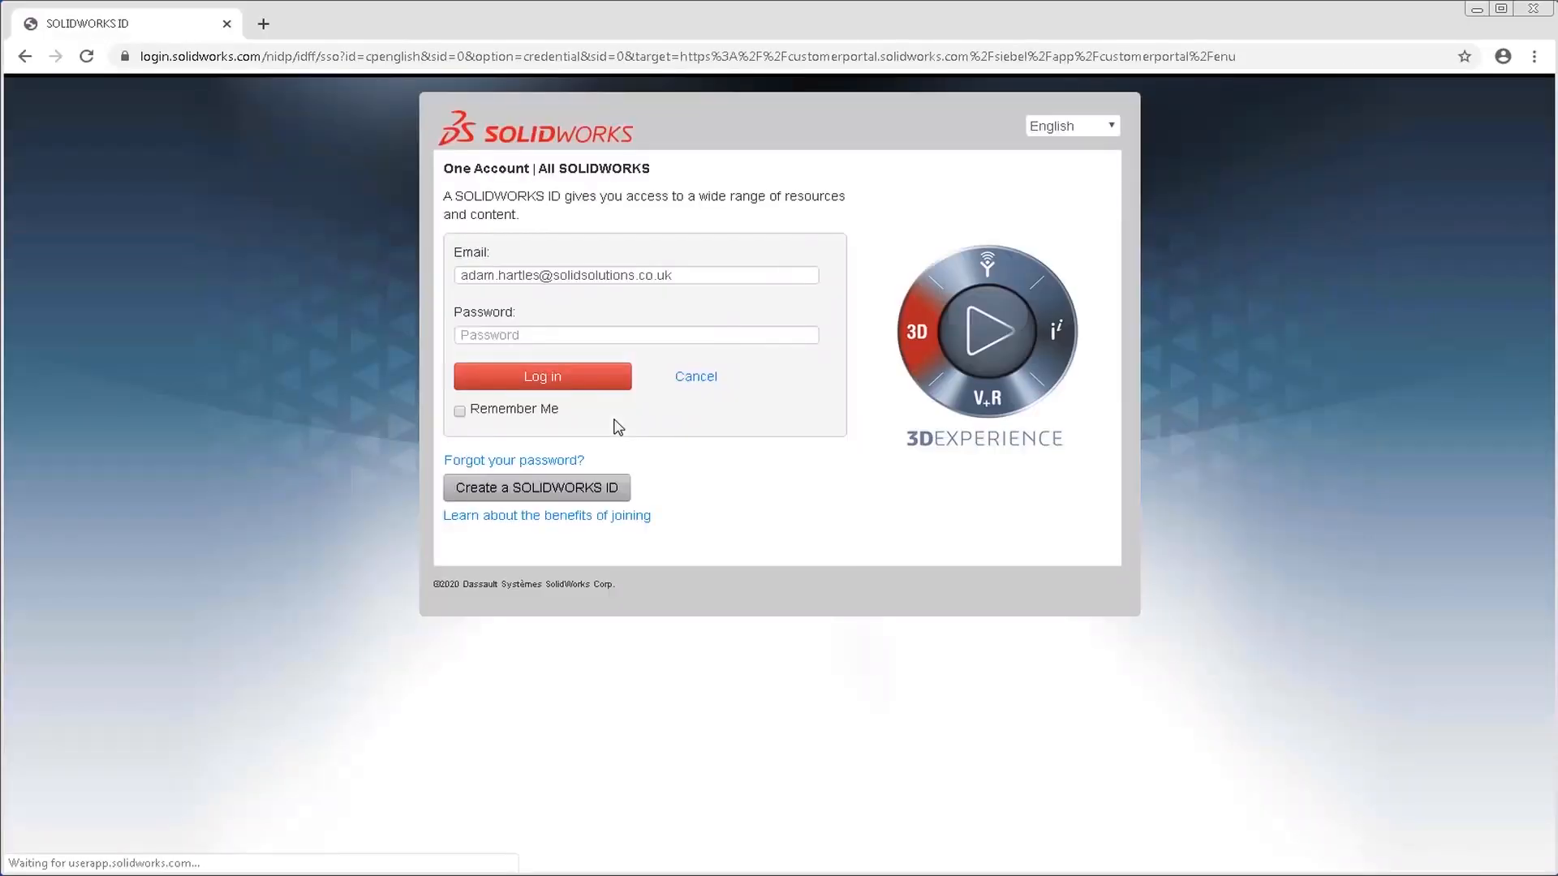
# Open the SOLIDWORKS ID registration form to review its fields and go back to the login page.
pyautogui.click(621, 498)
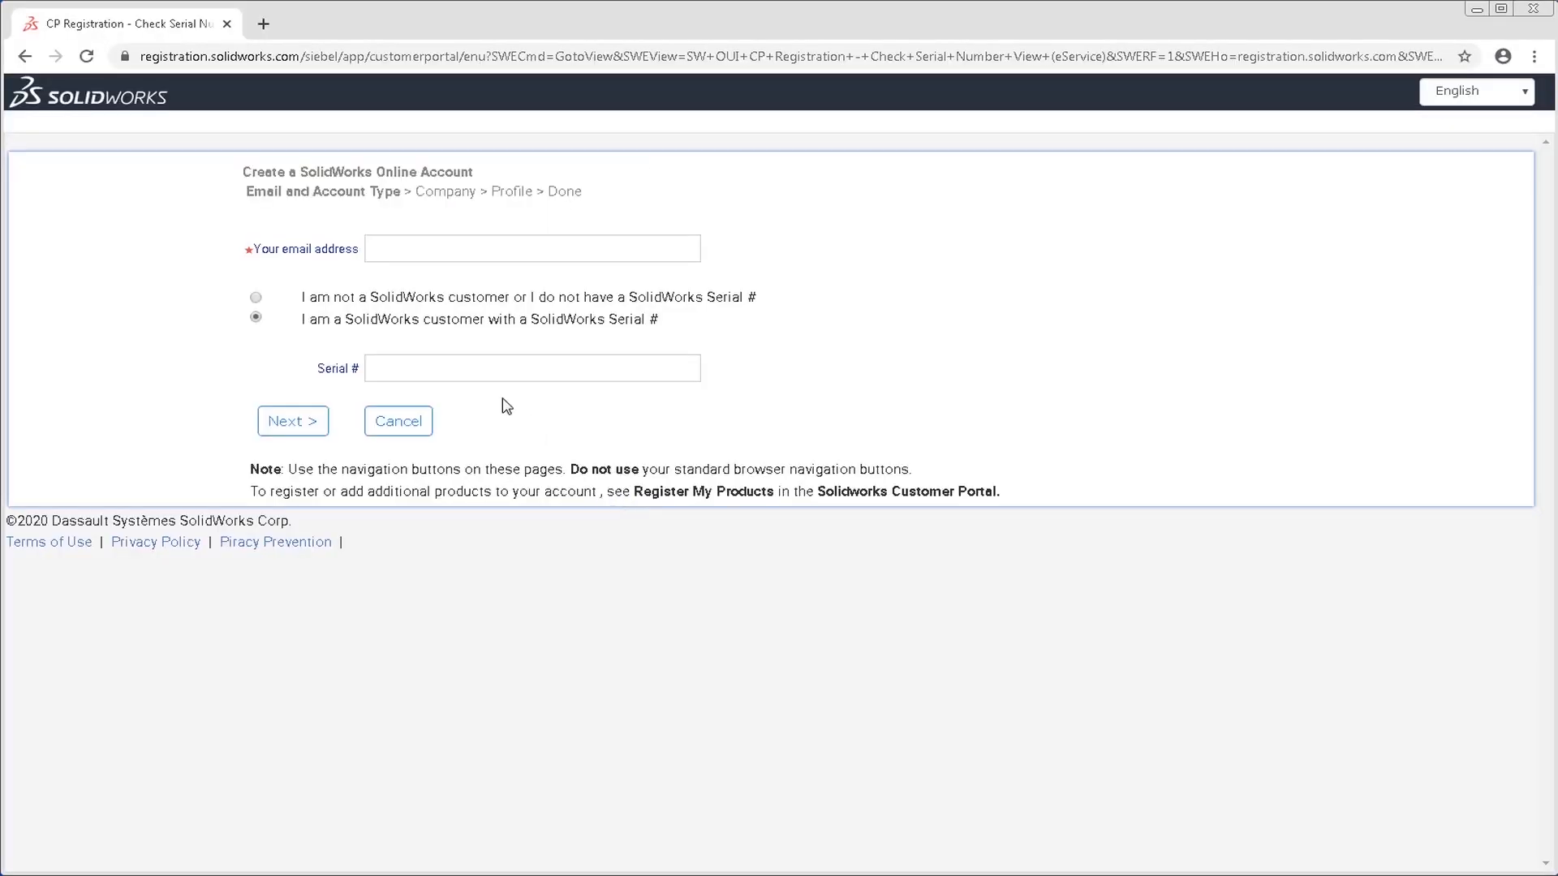
pyautogui.moveTo(358, 249); pyautogui.dragTo(253, 258)
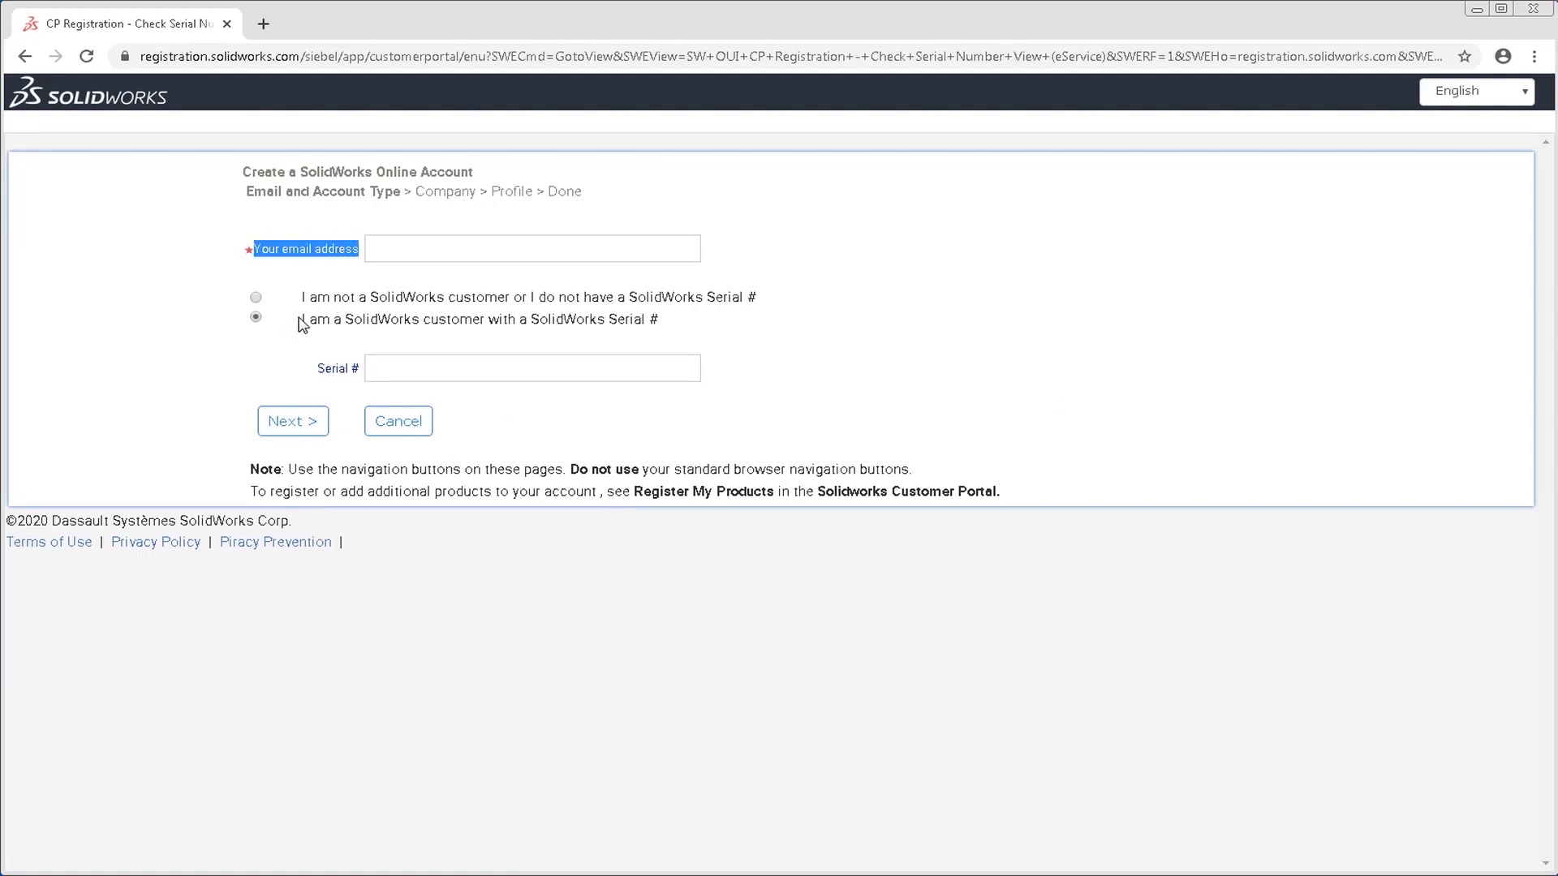
pyautogui.moveTo(303, 320); pyautogui.dragTo(672, 328)
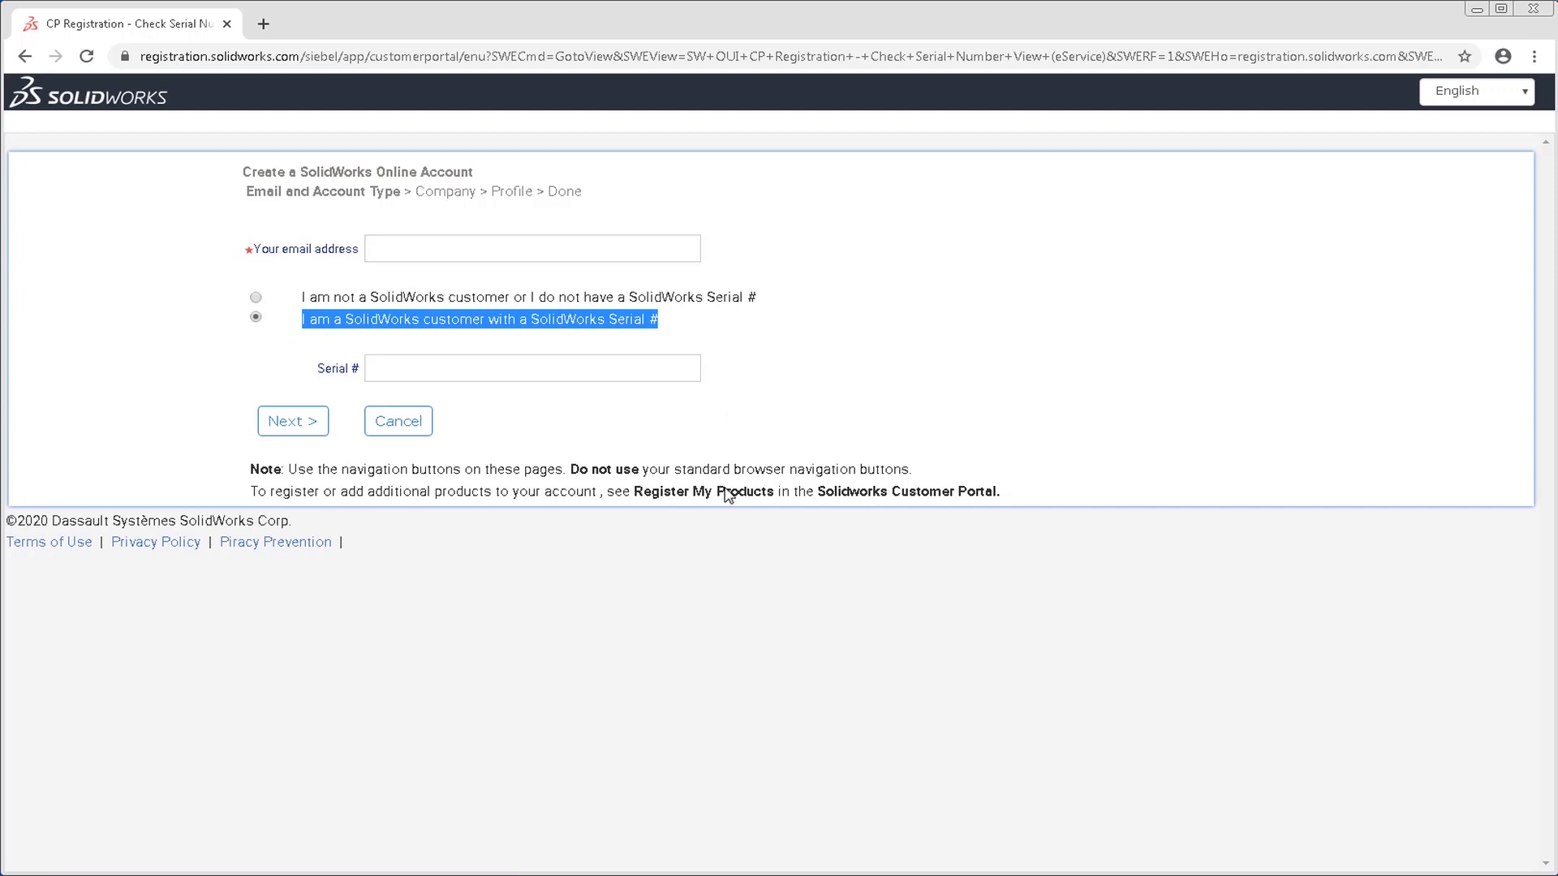
pyautogui.click(25, 56)
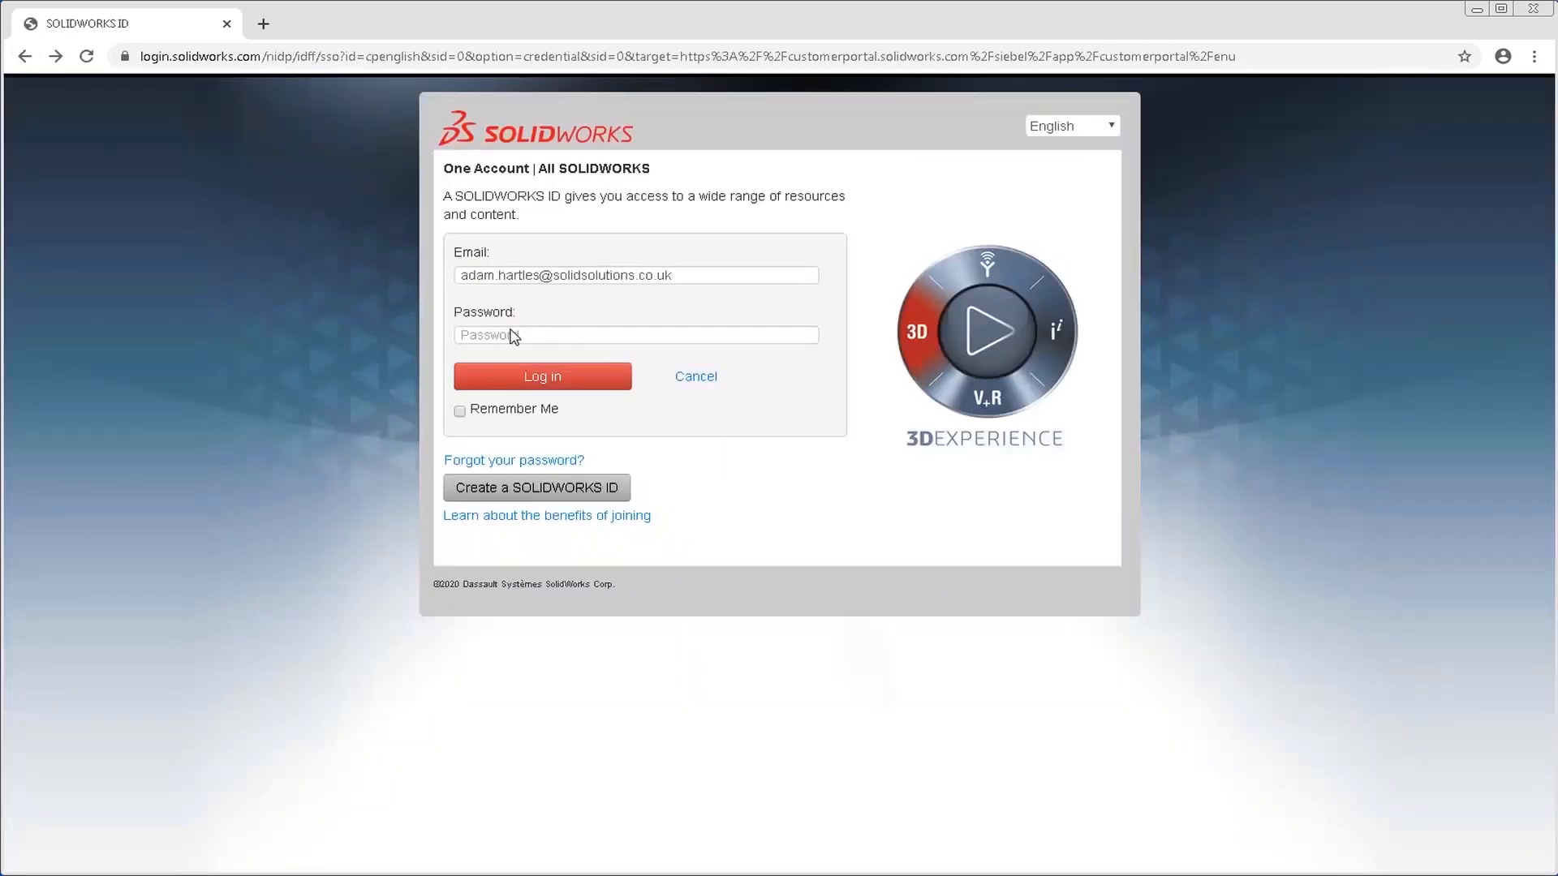
# Enter the account password and log in to the Customer Portal.
pyautogui.click(505, 336)
pyautogui.write('******************')
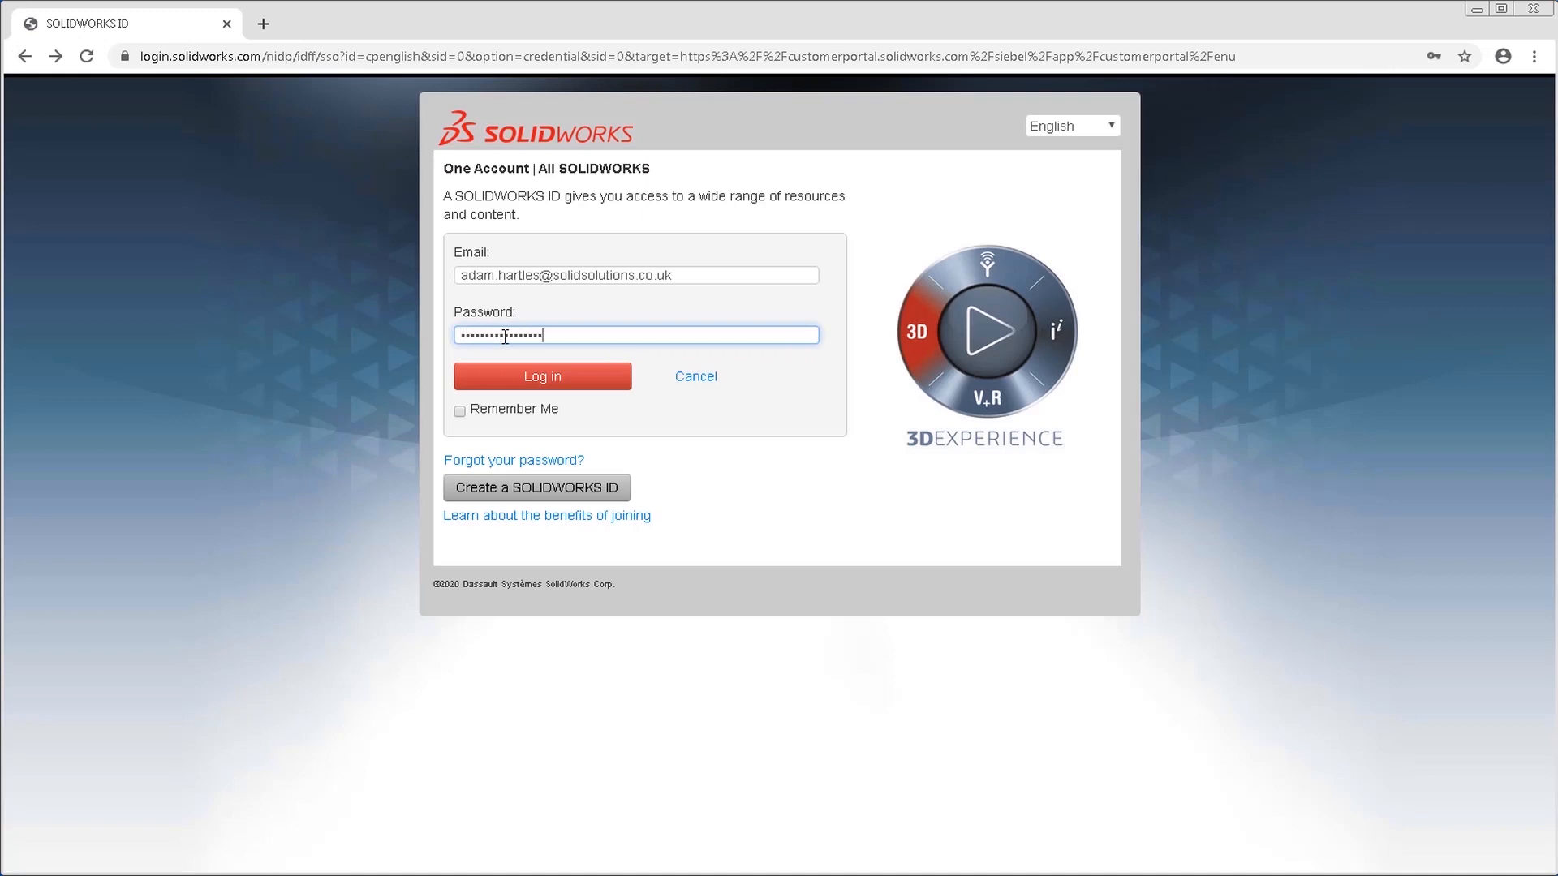
pyautogui.click(511, 381)
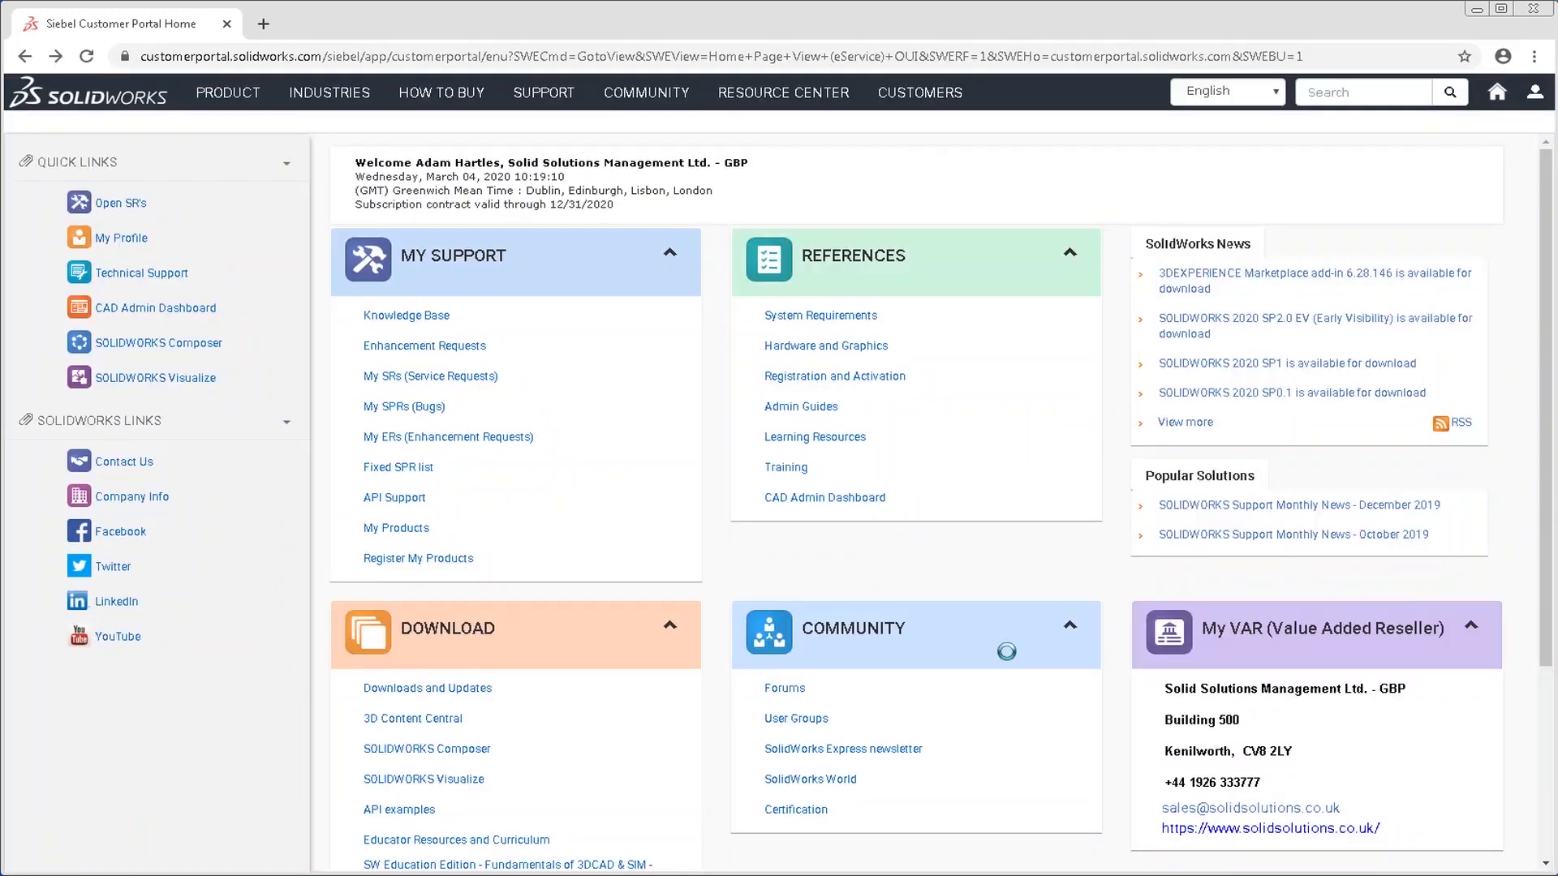
# Open Downloads and Updates and keep the download version set to 2020.
pyautogui.scroll(-3, 1006, 651)
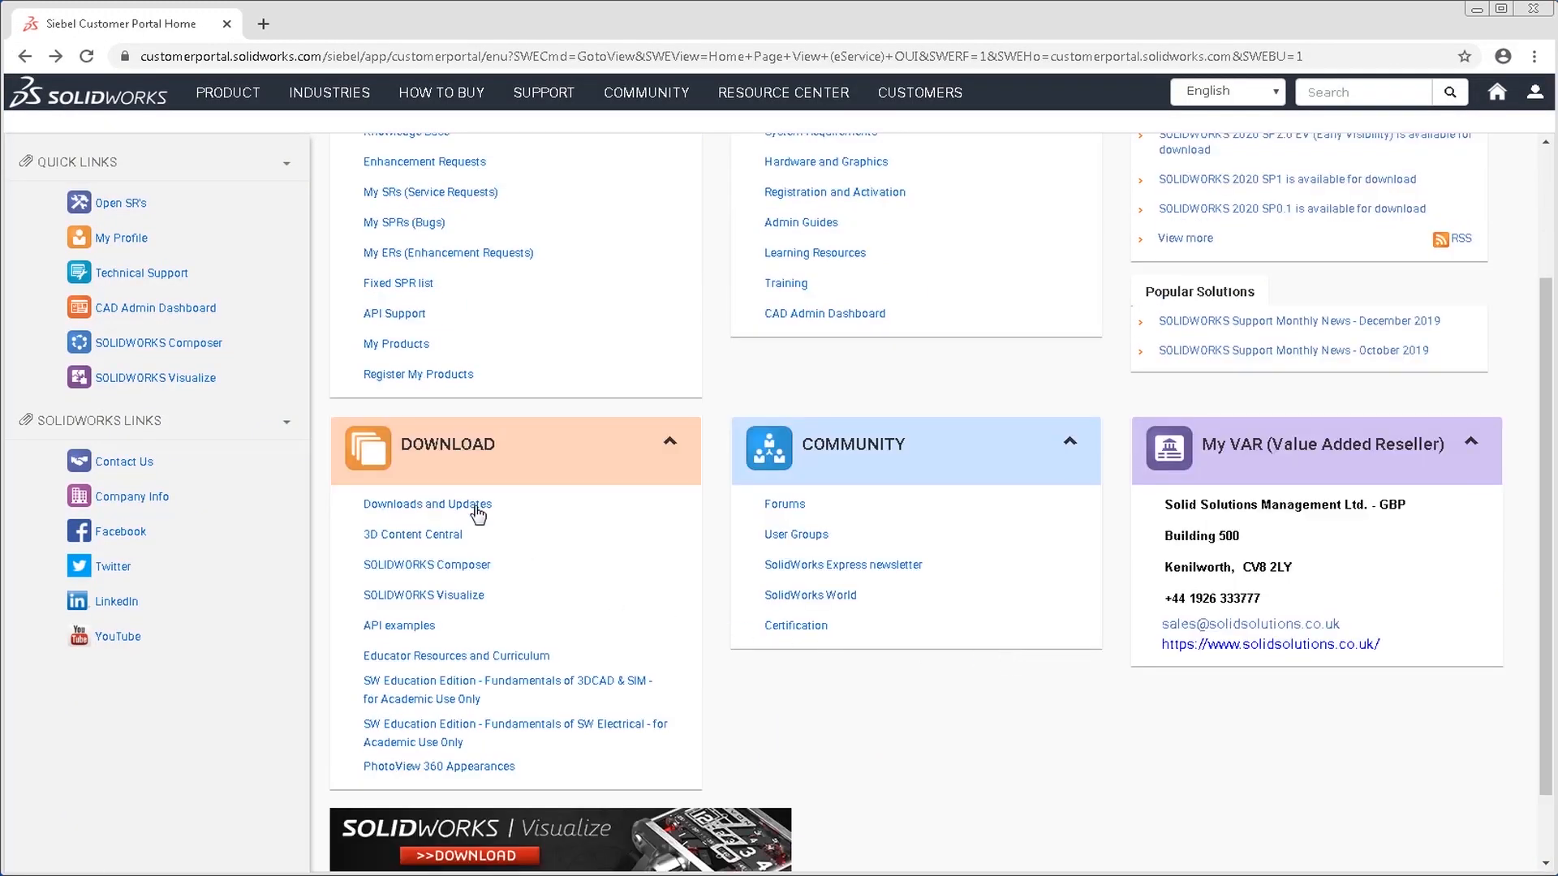
pyautogui.click(477, 508)
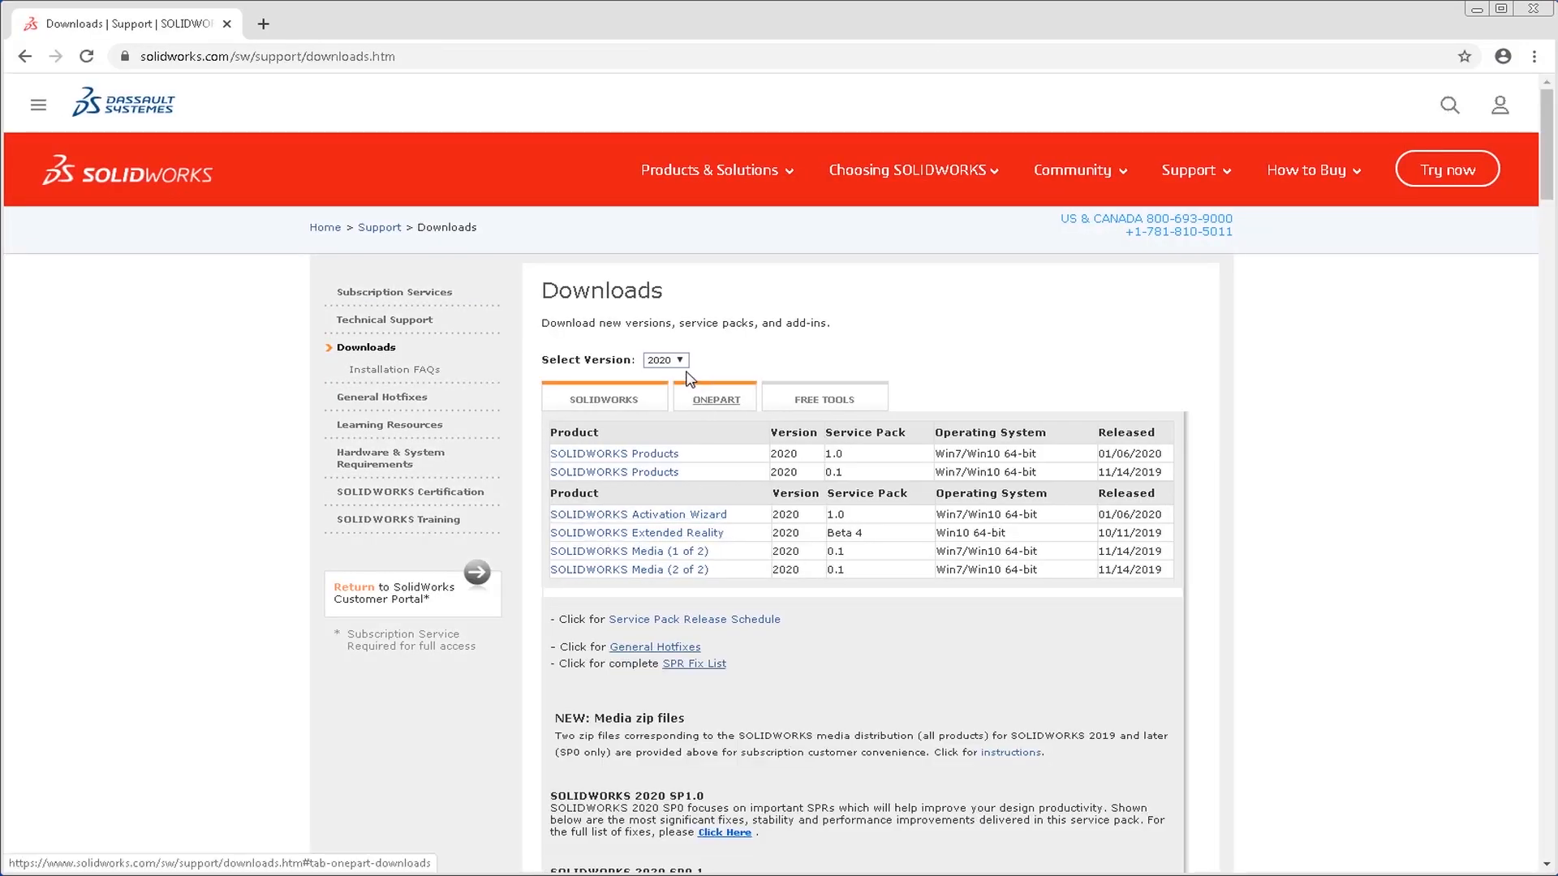
pyautogui.click(666, 360)
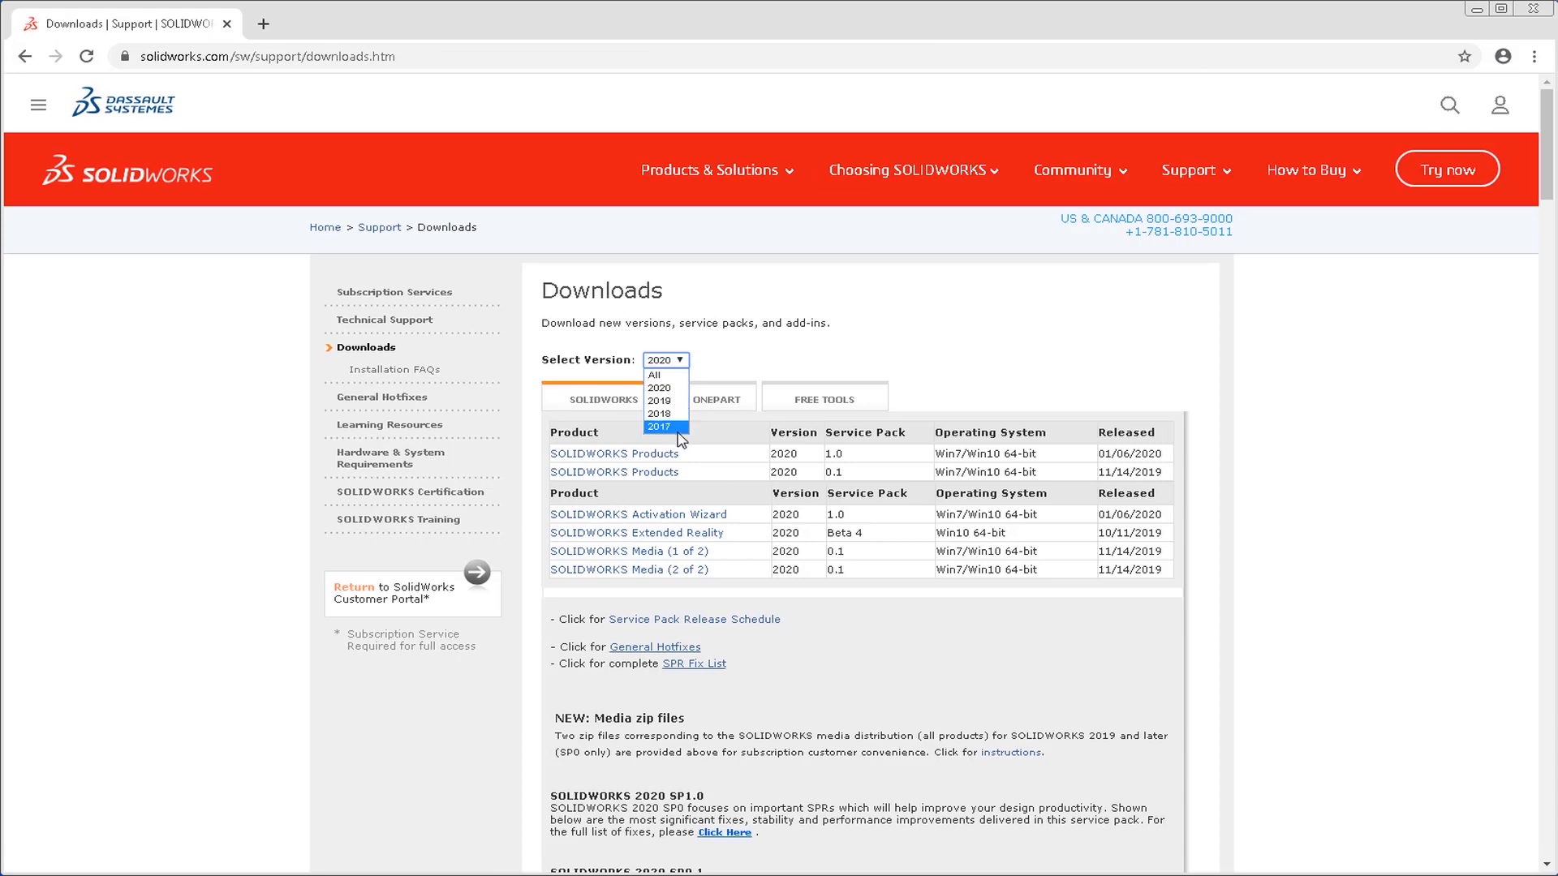
pyautogui.click(741, 362)
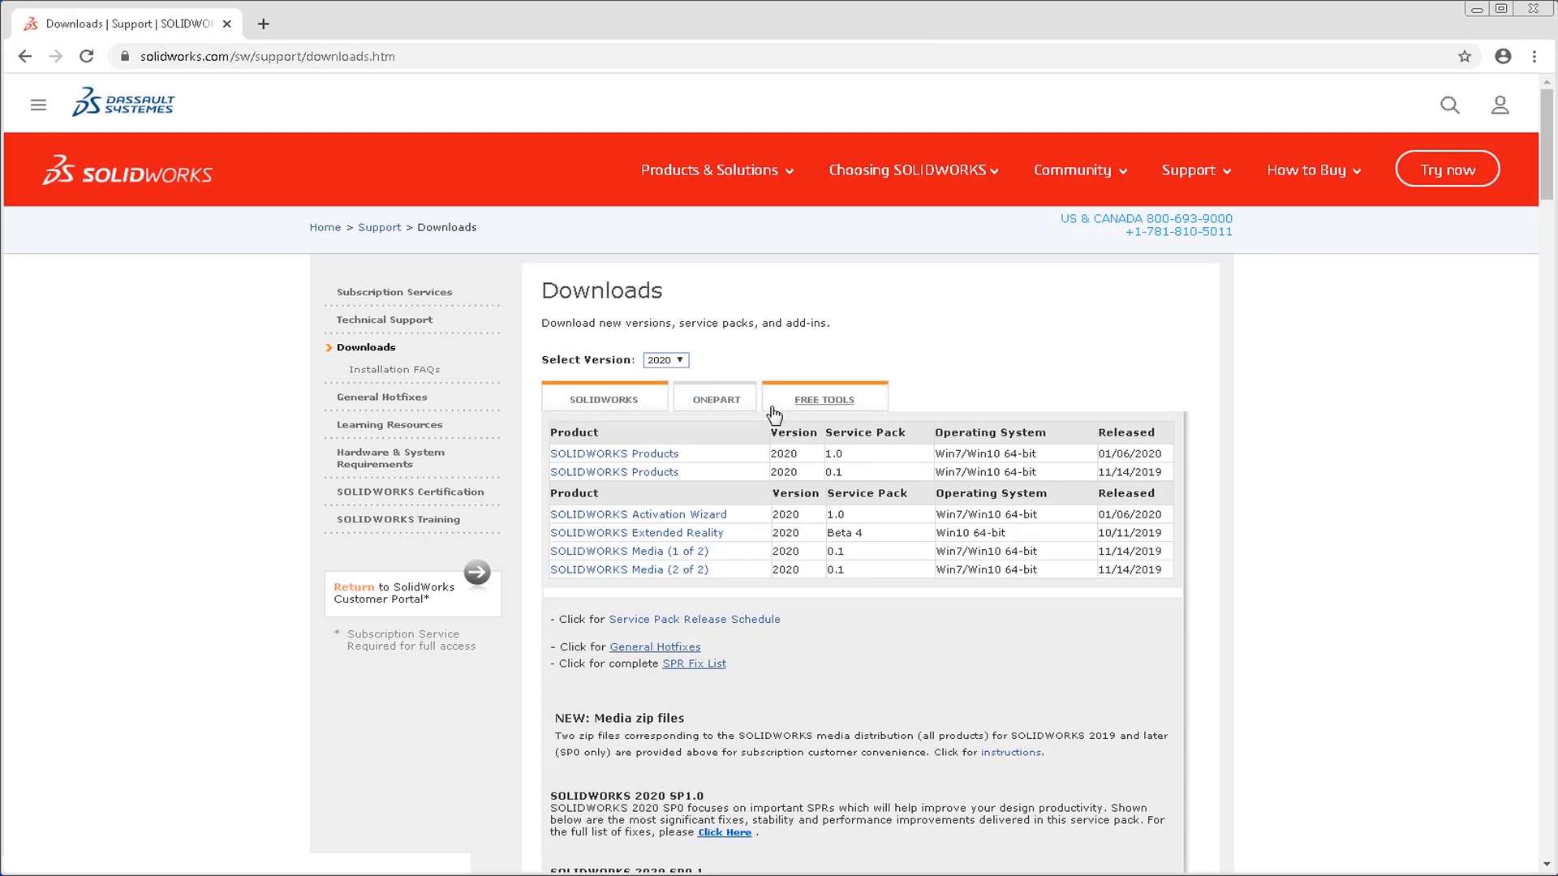
# Download the SOLIDWORKS Products 2020 SP1.0 installer, accepting the download agreement.
pyautogui.click(675, 456)
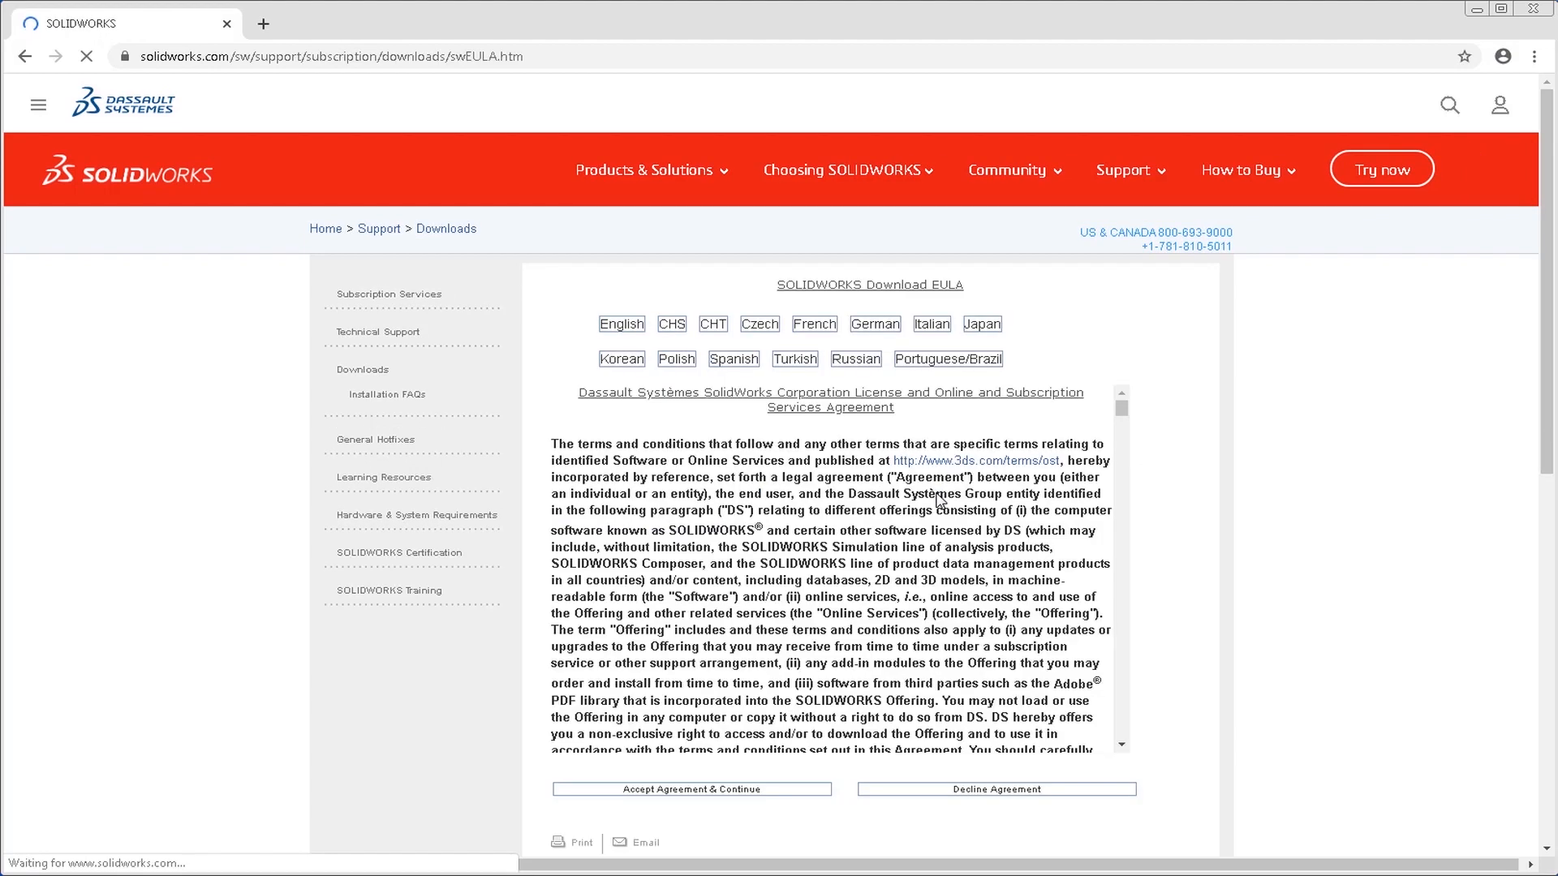
pyautogui.click(728, 790)
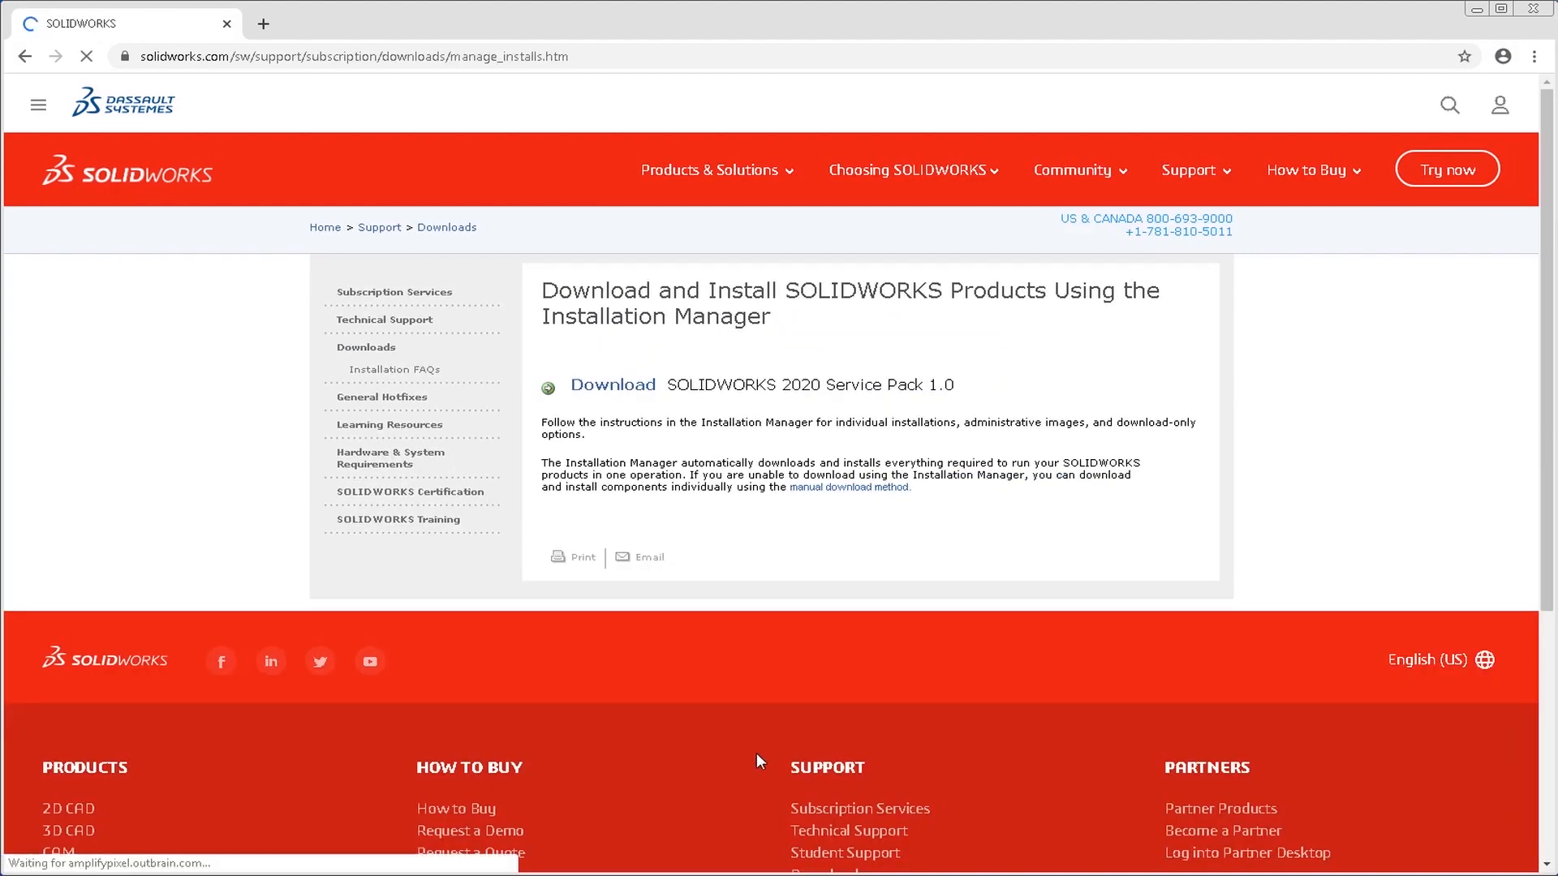
pyautogui.click(627, 395)
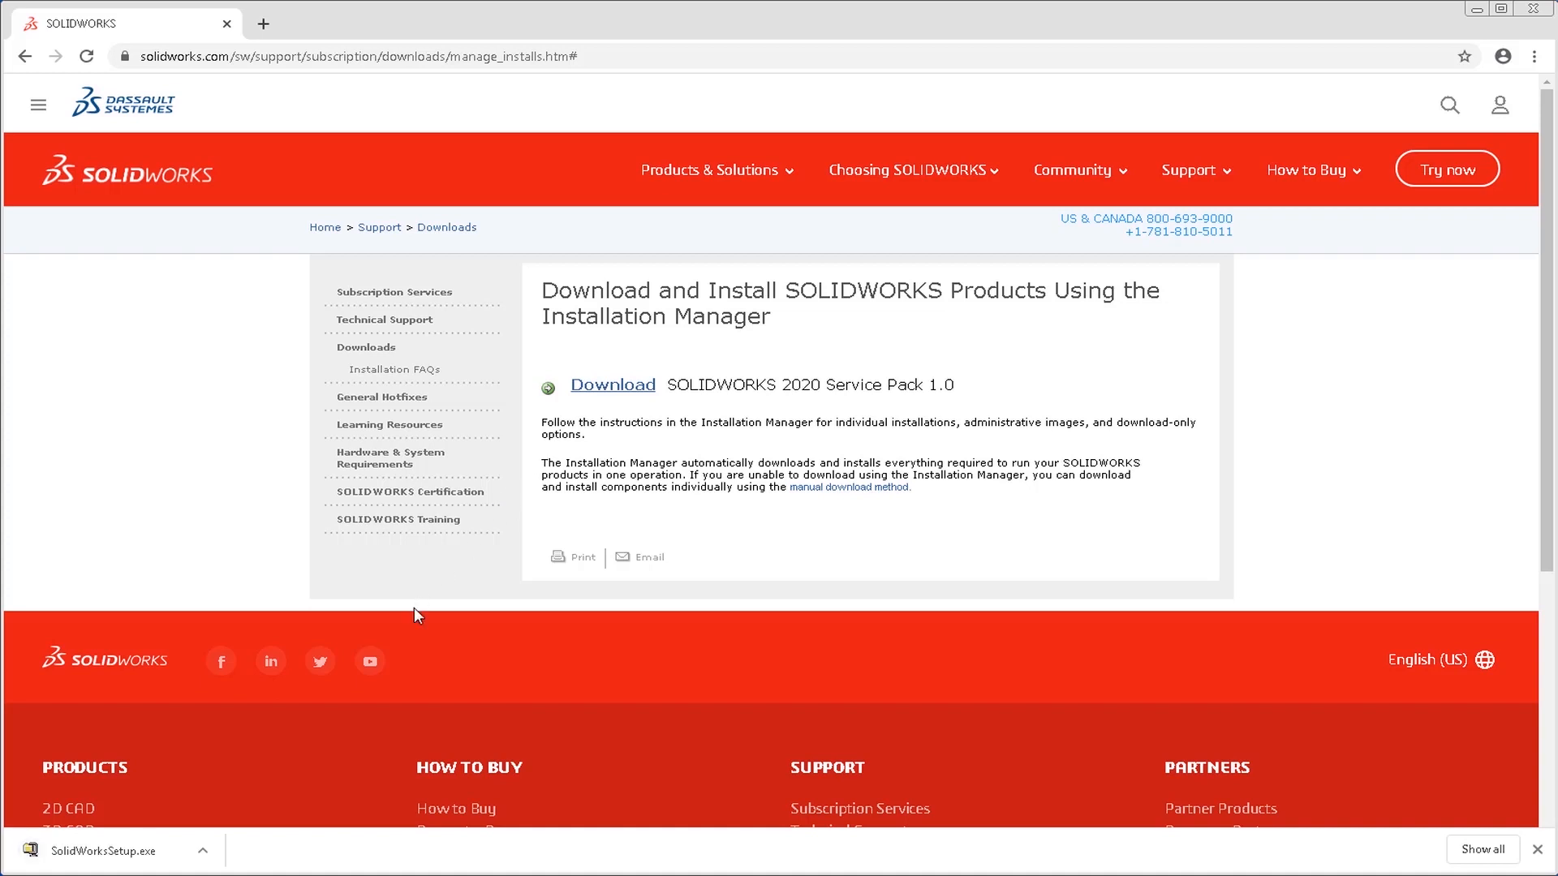
# Run the downloaded SolidWorksSetup.exe and unzip its files to the Downloads folder.
pyautogui.click(169, 852)
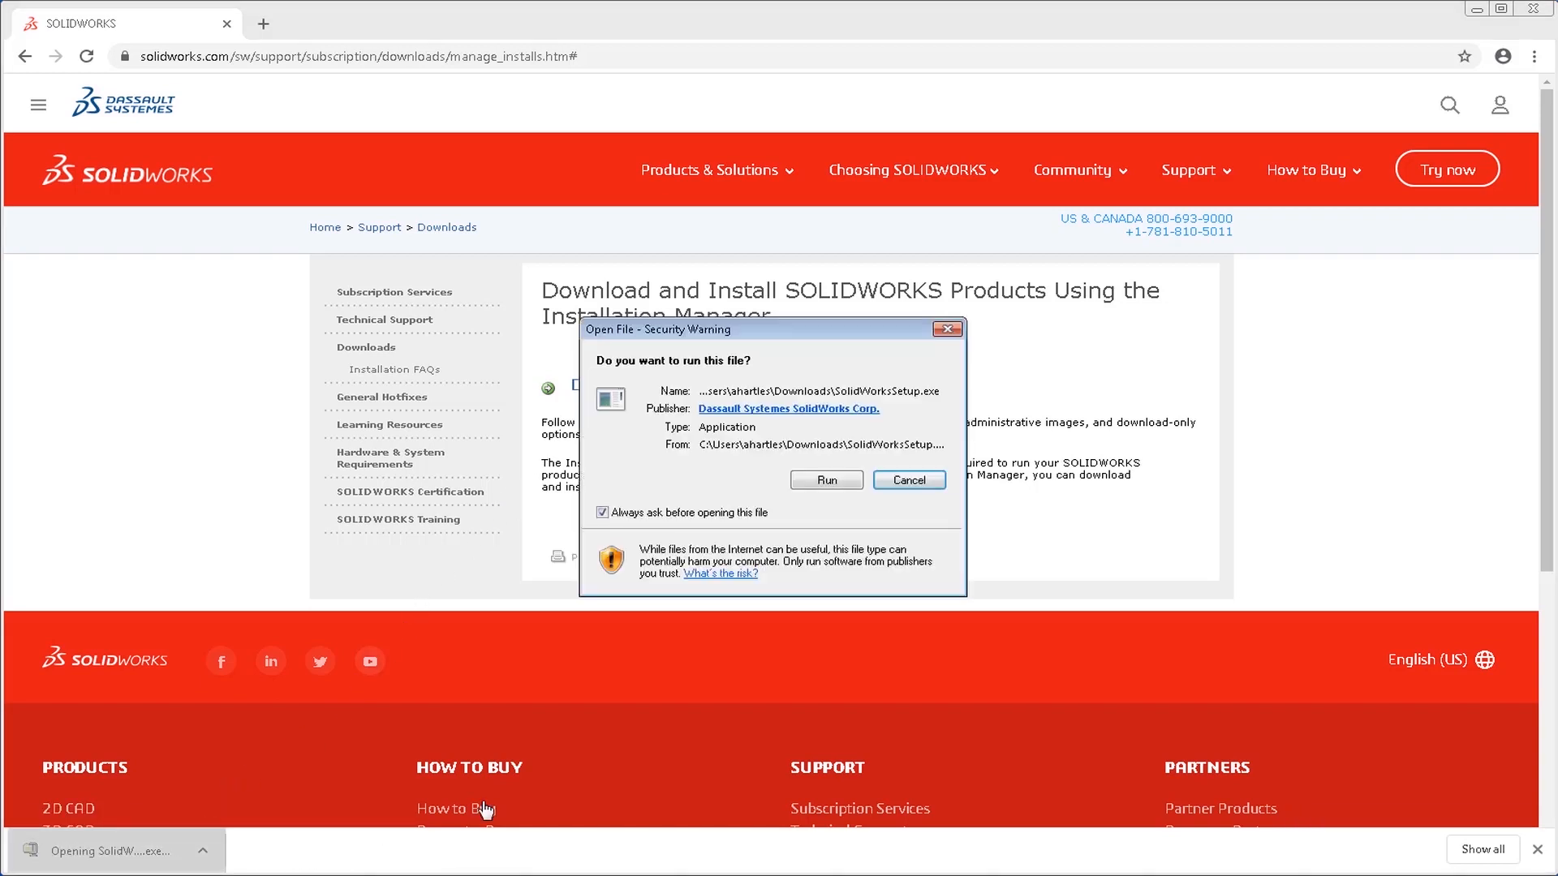
pyautogui.click(827, 482)
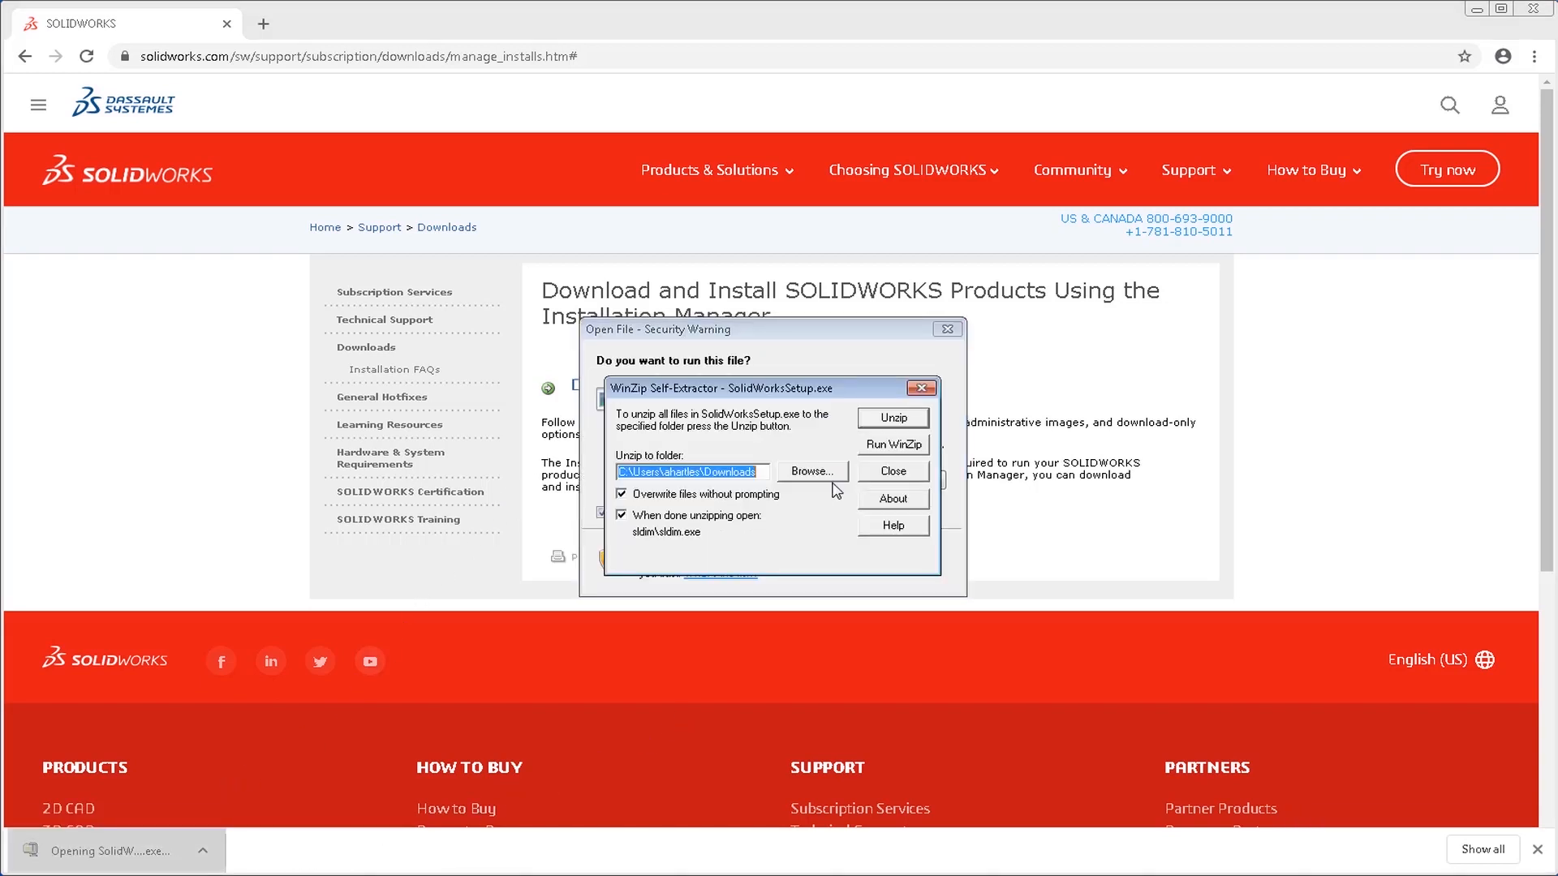
pyautogui.click(894, 419)
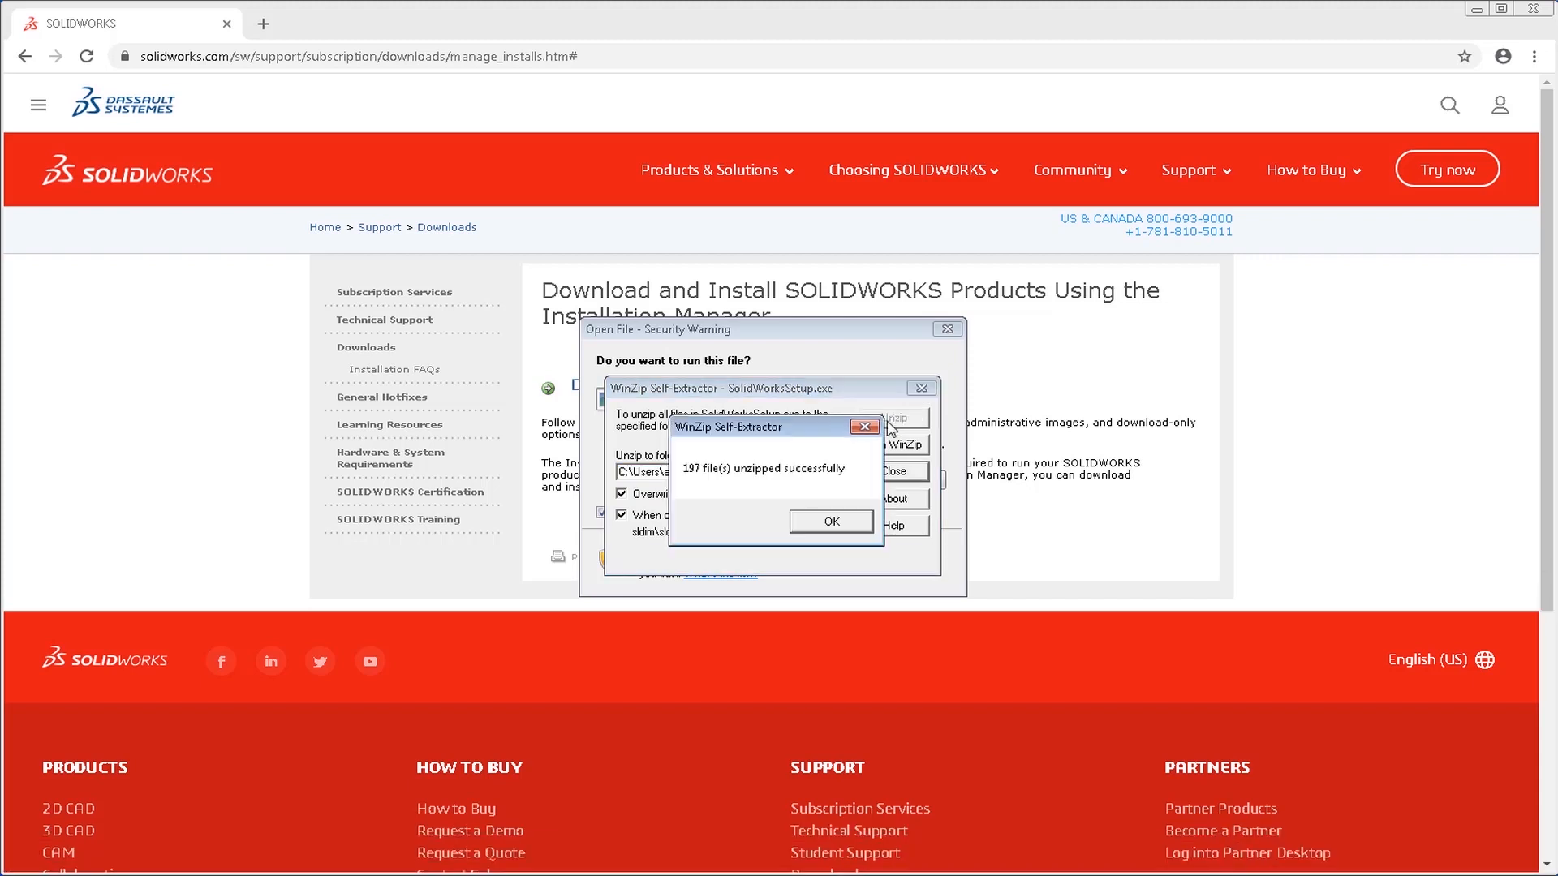
pyautogui.click(832, 522)
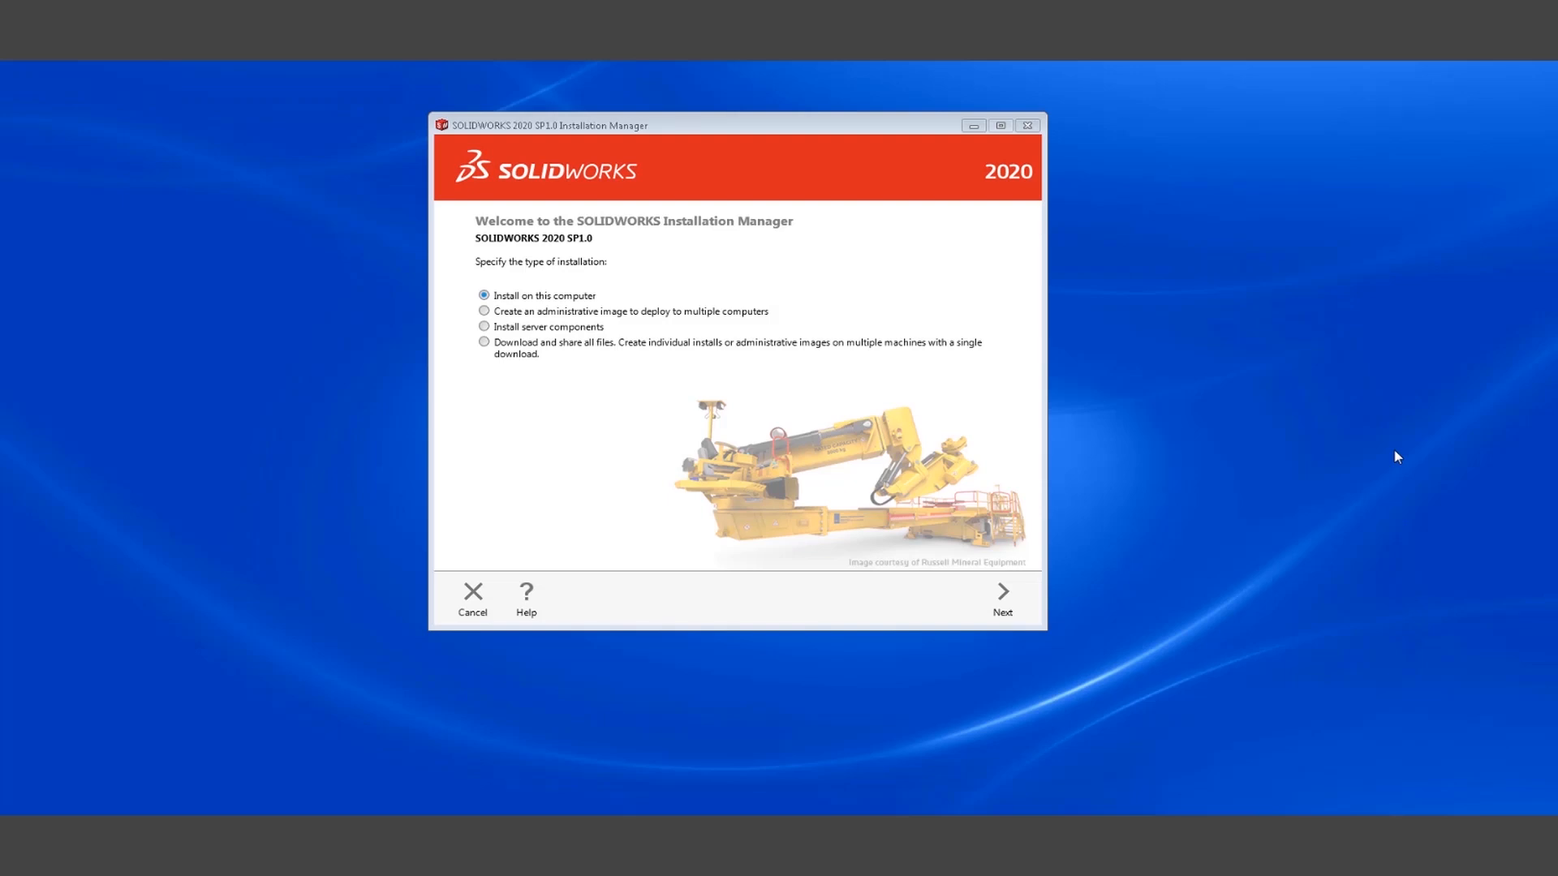
# Start an installation on this computer and collapse the product groups on the Serial Number page.
pyautogui.click(1003, 600)
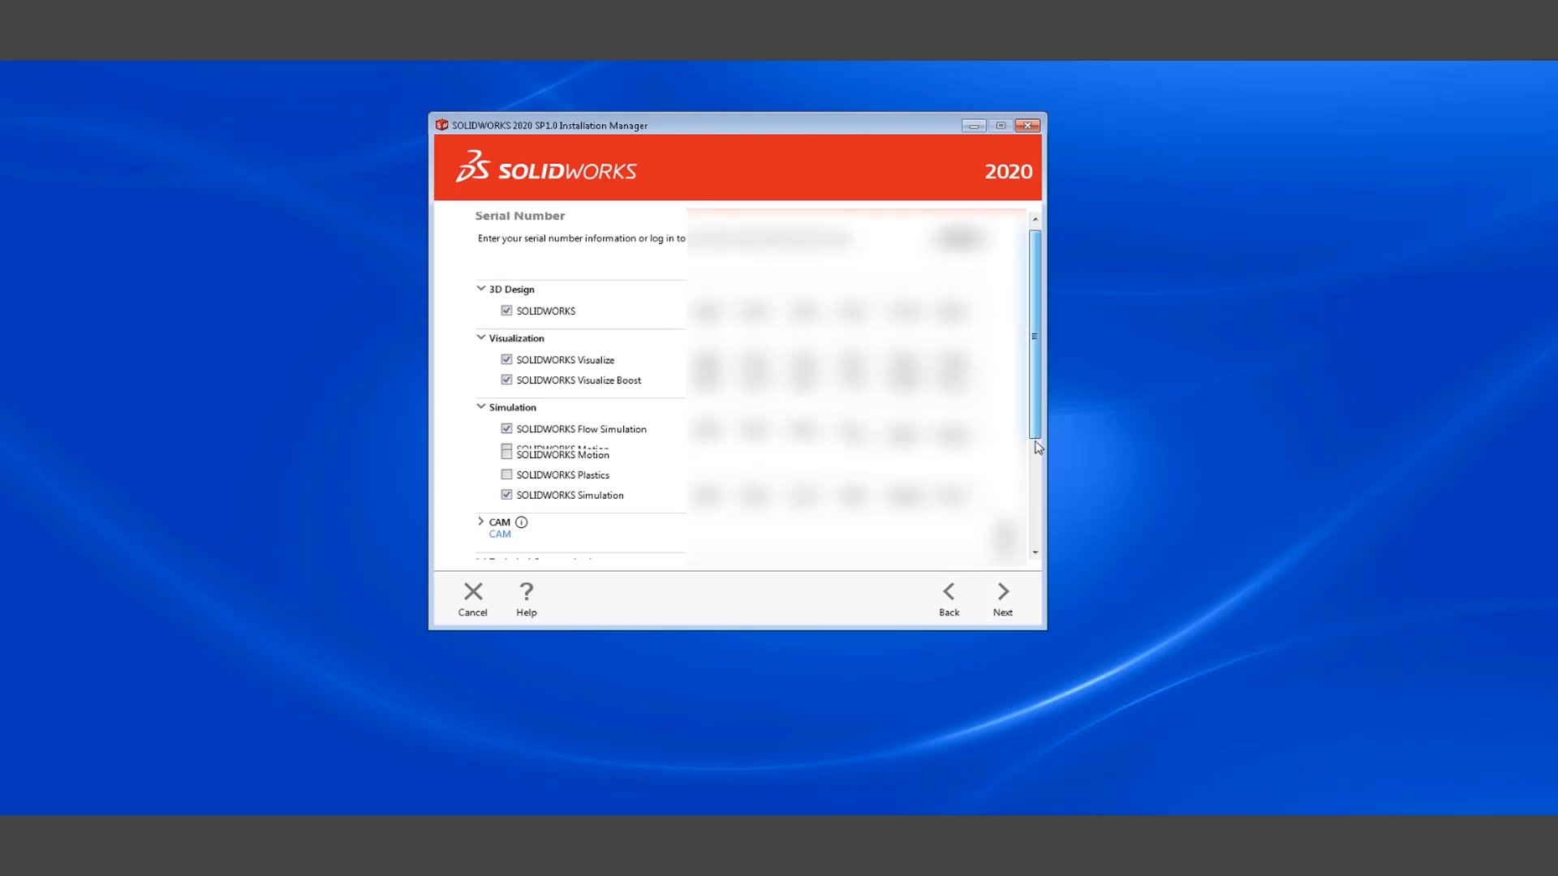
pyautogui.moveTo(1035, 444); pyautogui.dragTo(1043, 551)
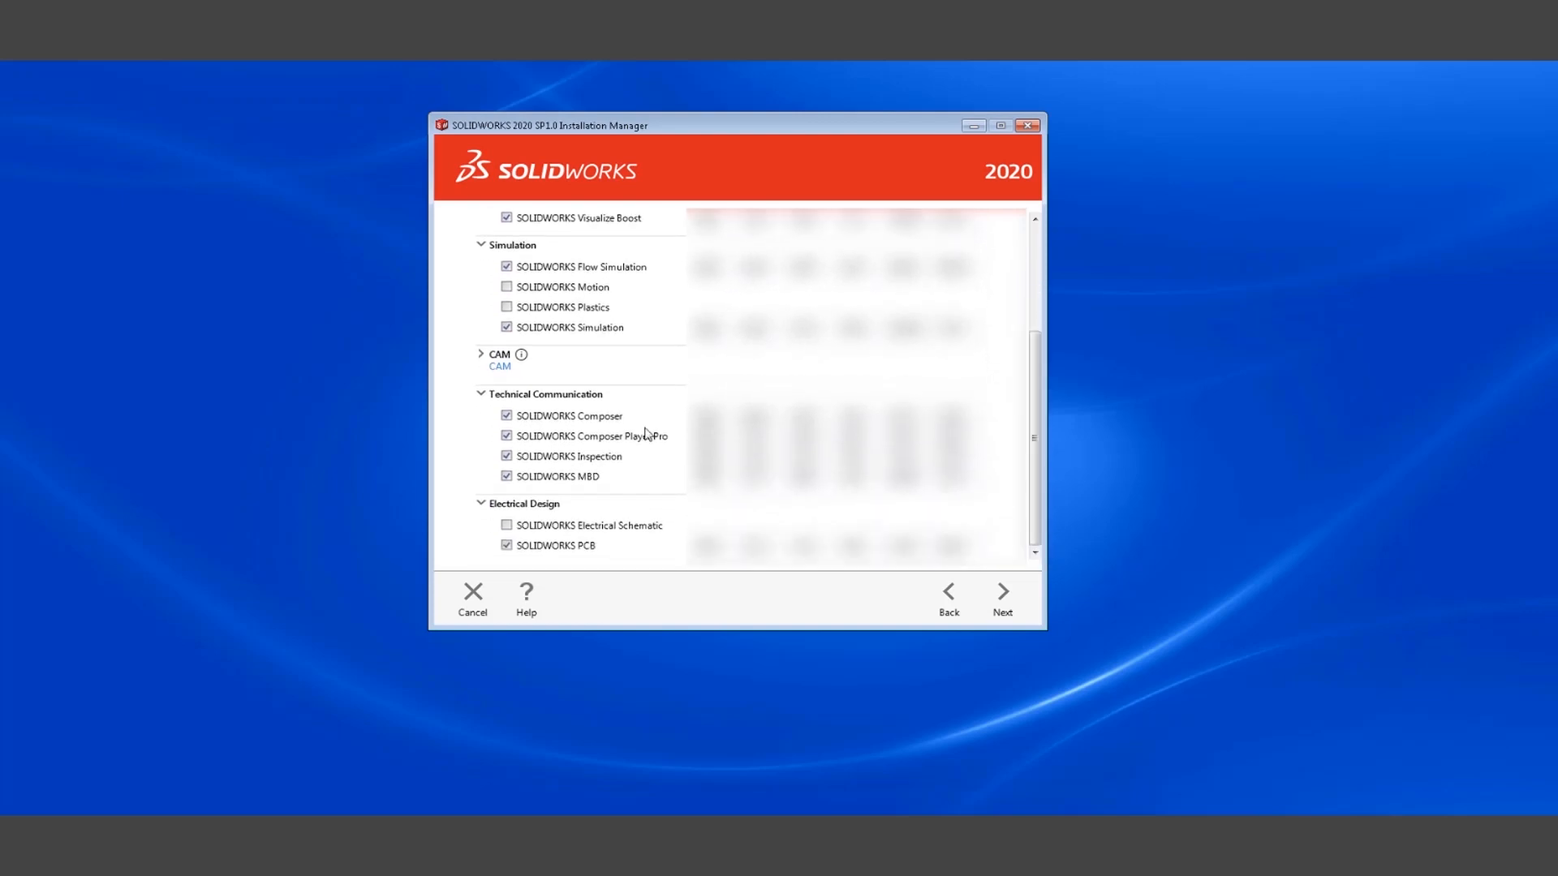
pyautogui.click(481, 394)
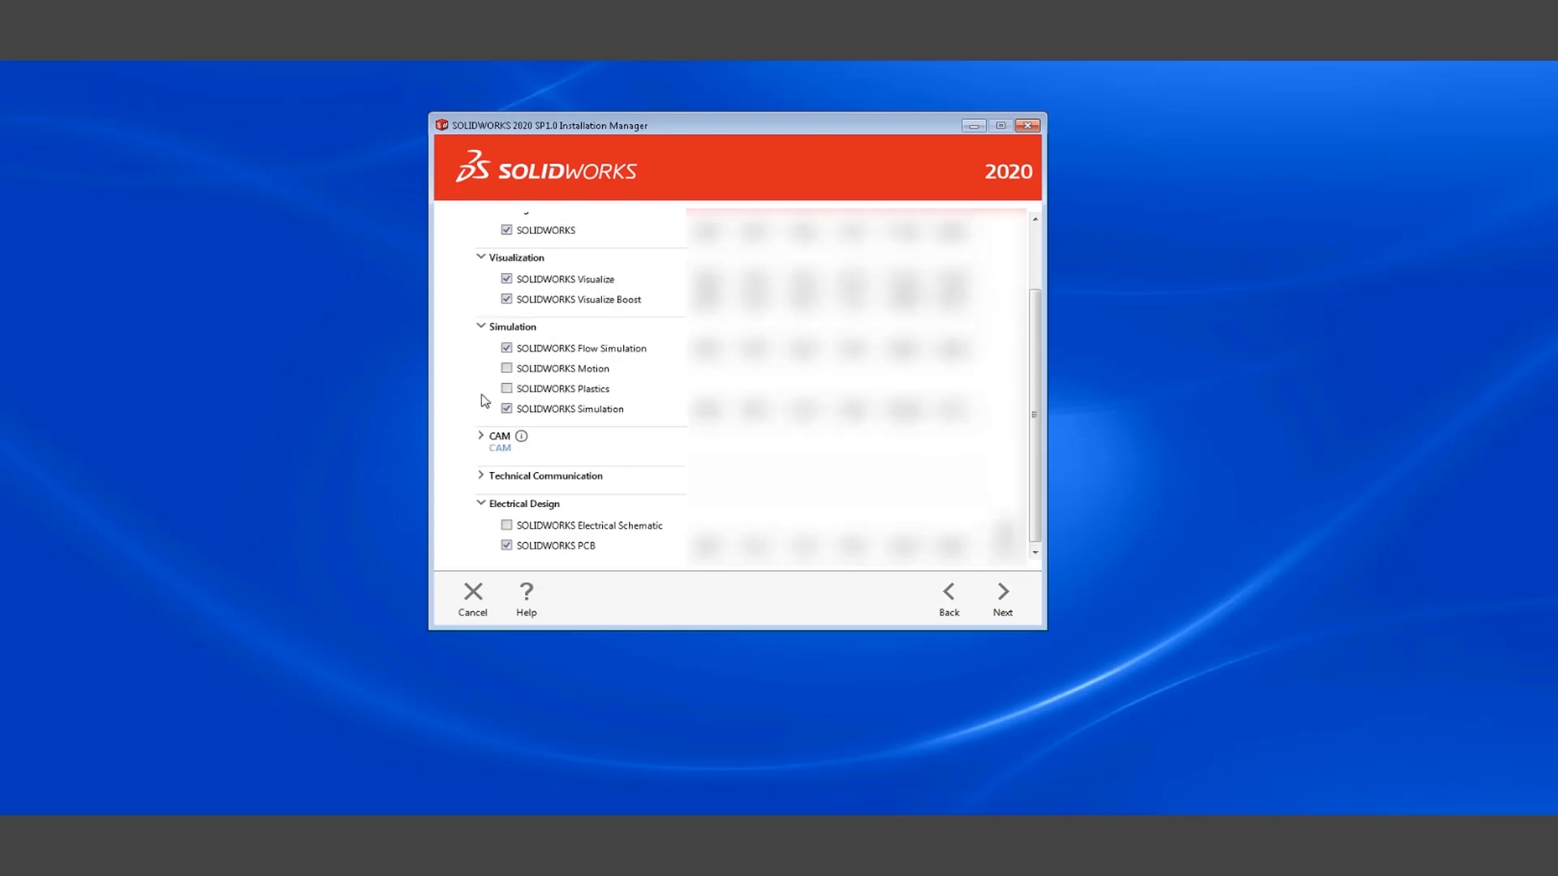
pyautogui.click(483, 504)
pyautogui.click(482, 345)
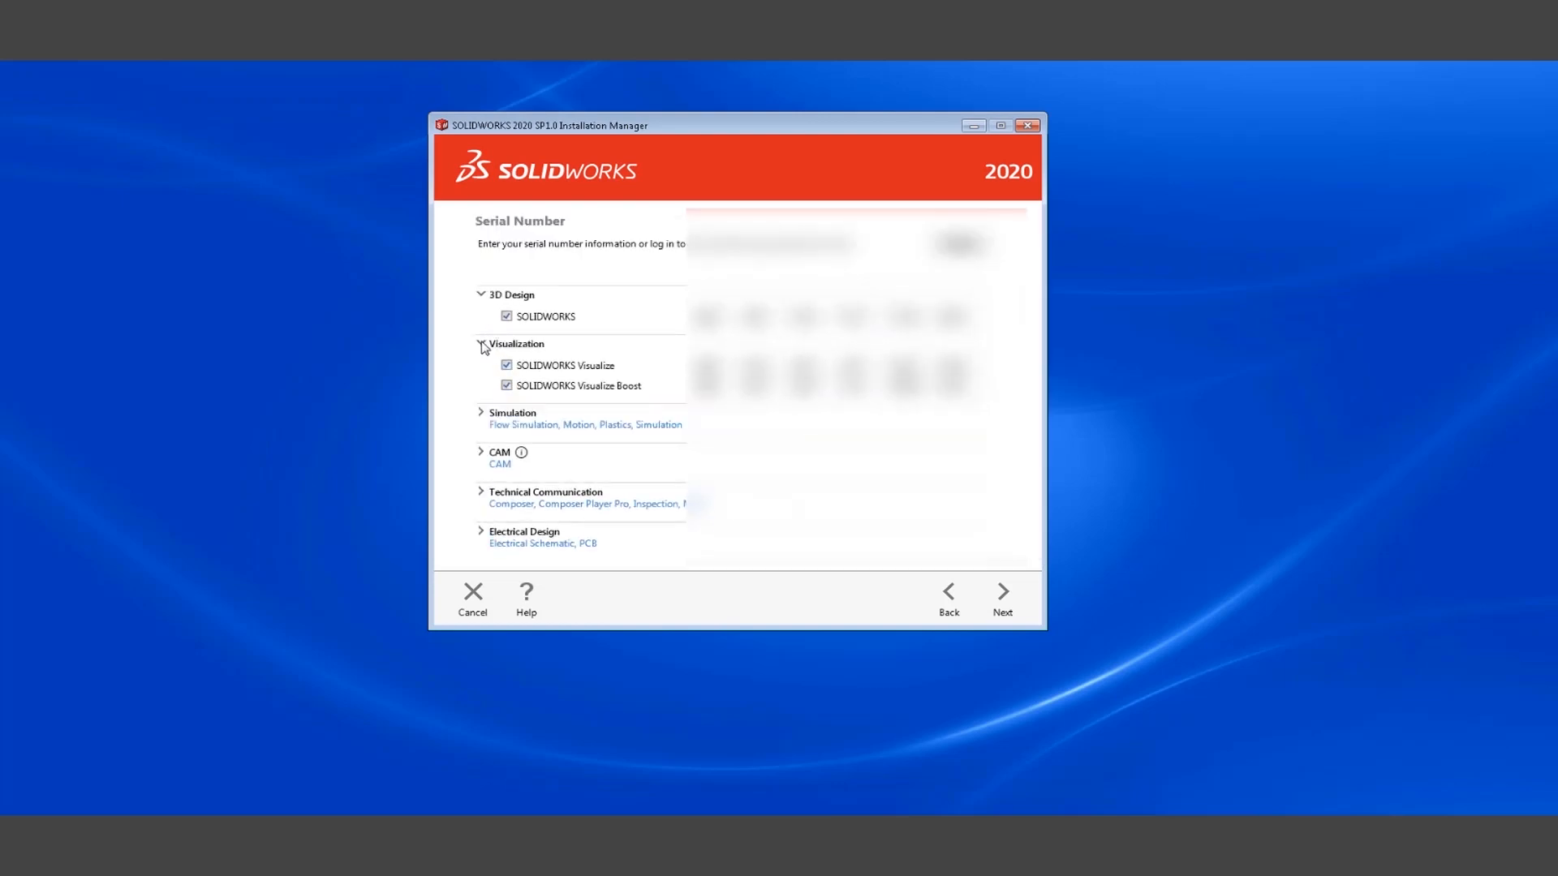
pyautogui.click(481, 343)
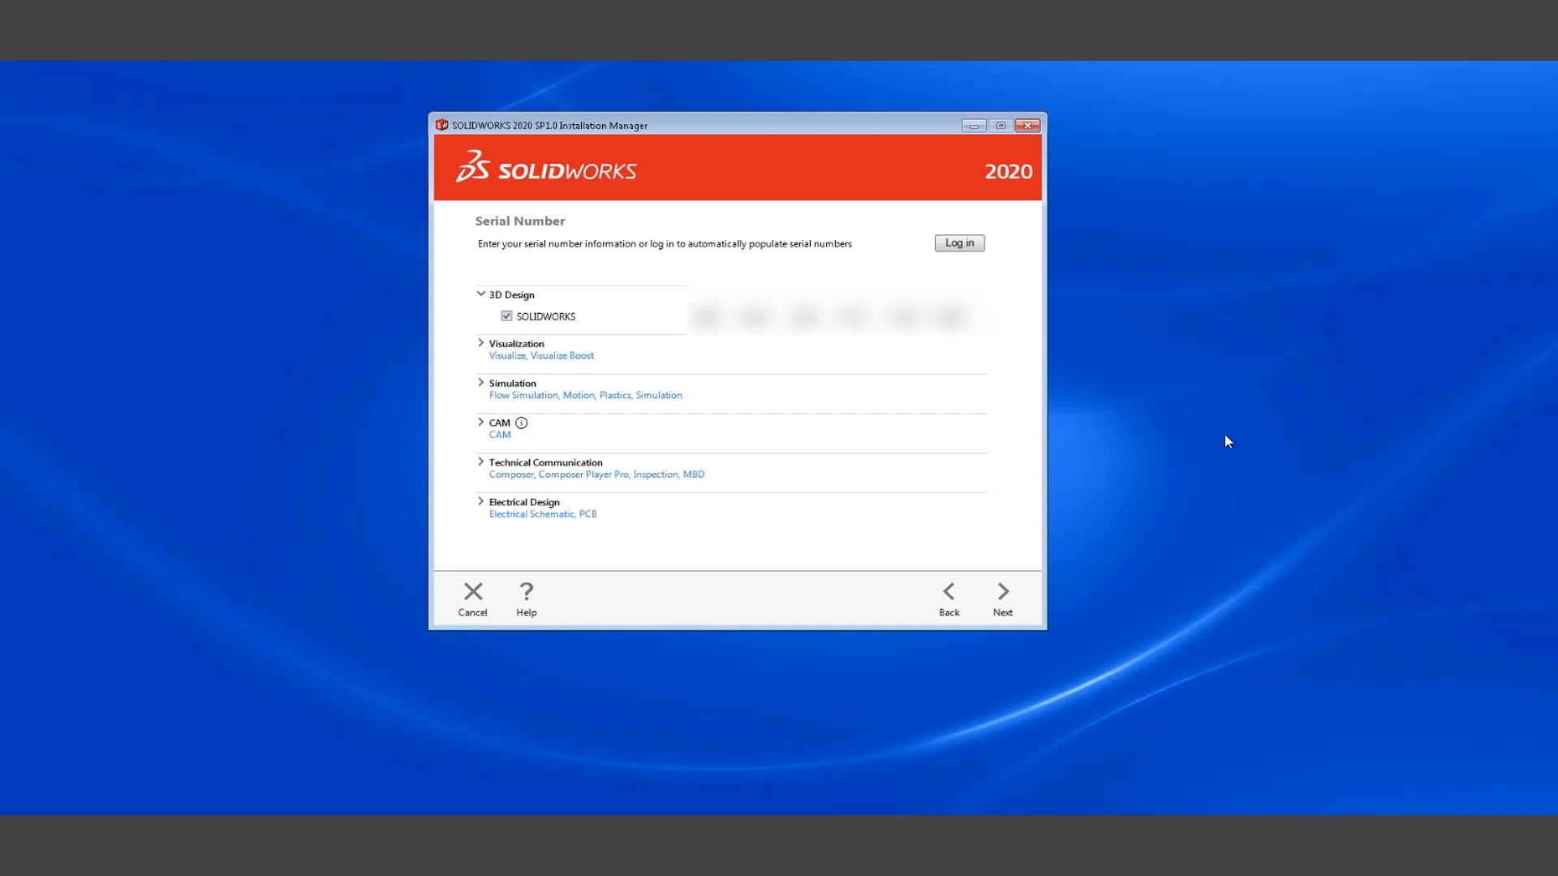
# Continue past the serial numbers and create a new installation of SOLIDWORKS 2020 SP1.0.
pyautogui.click(1003, 599)
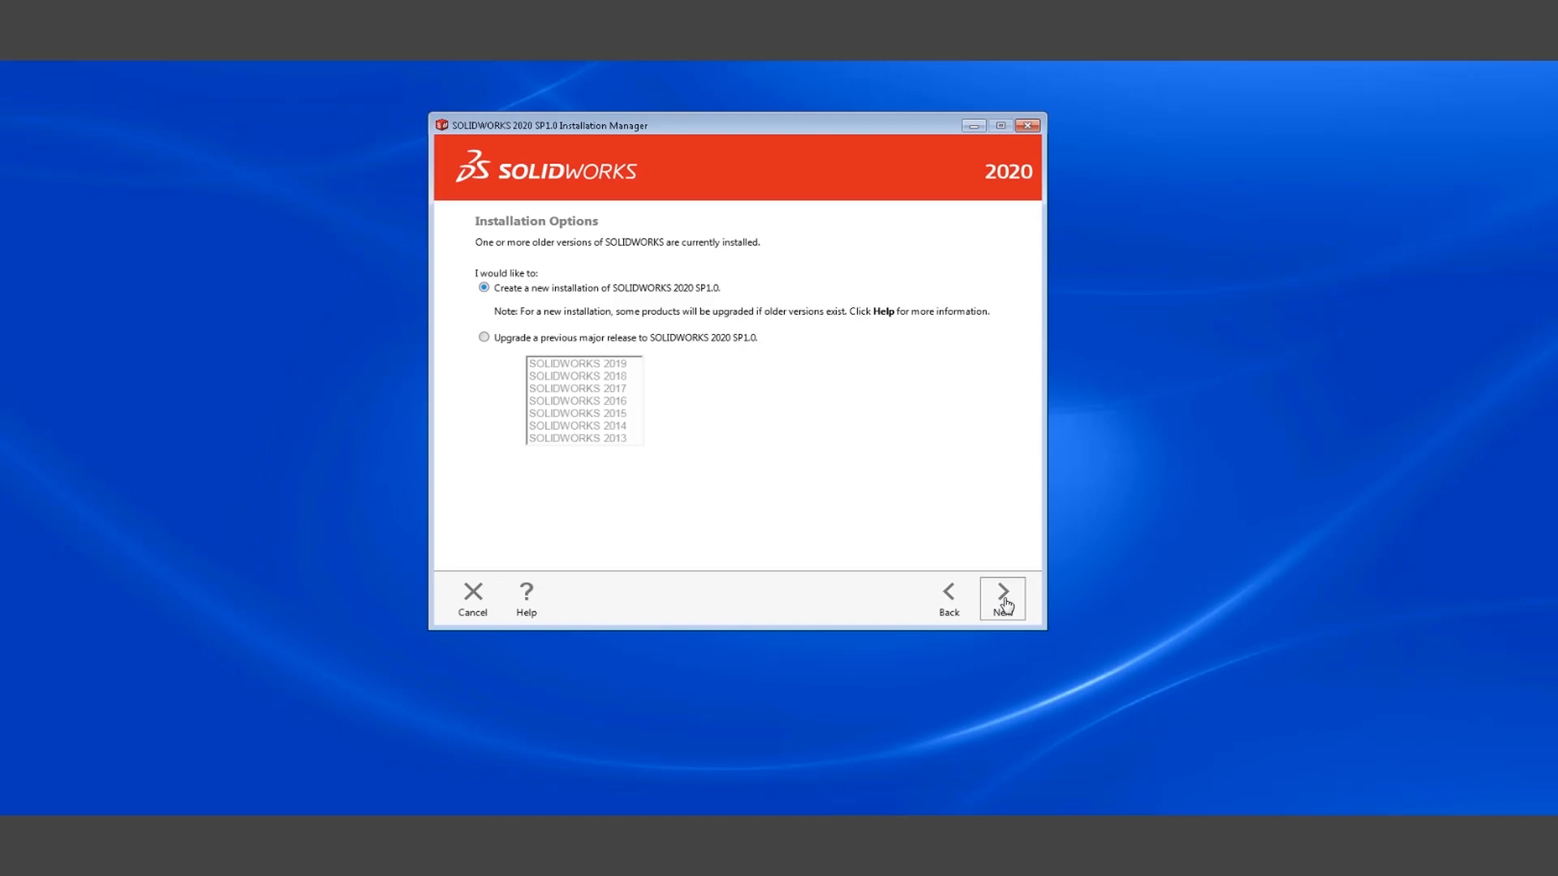
pyautogui.click(1003, 600)
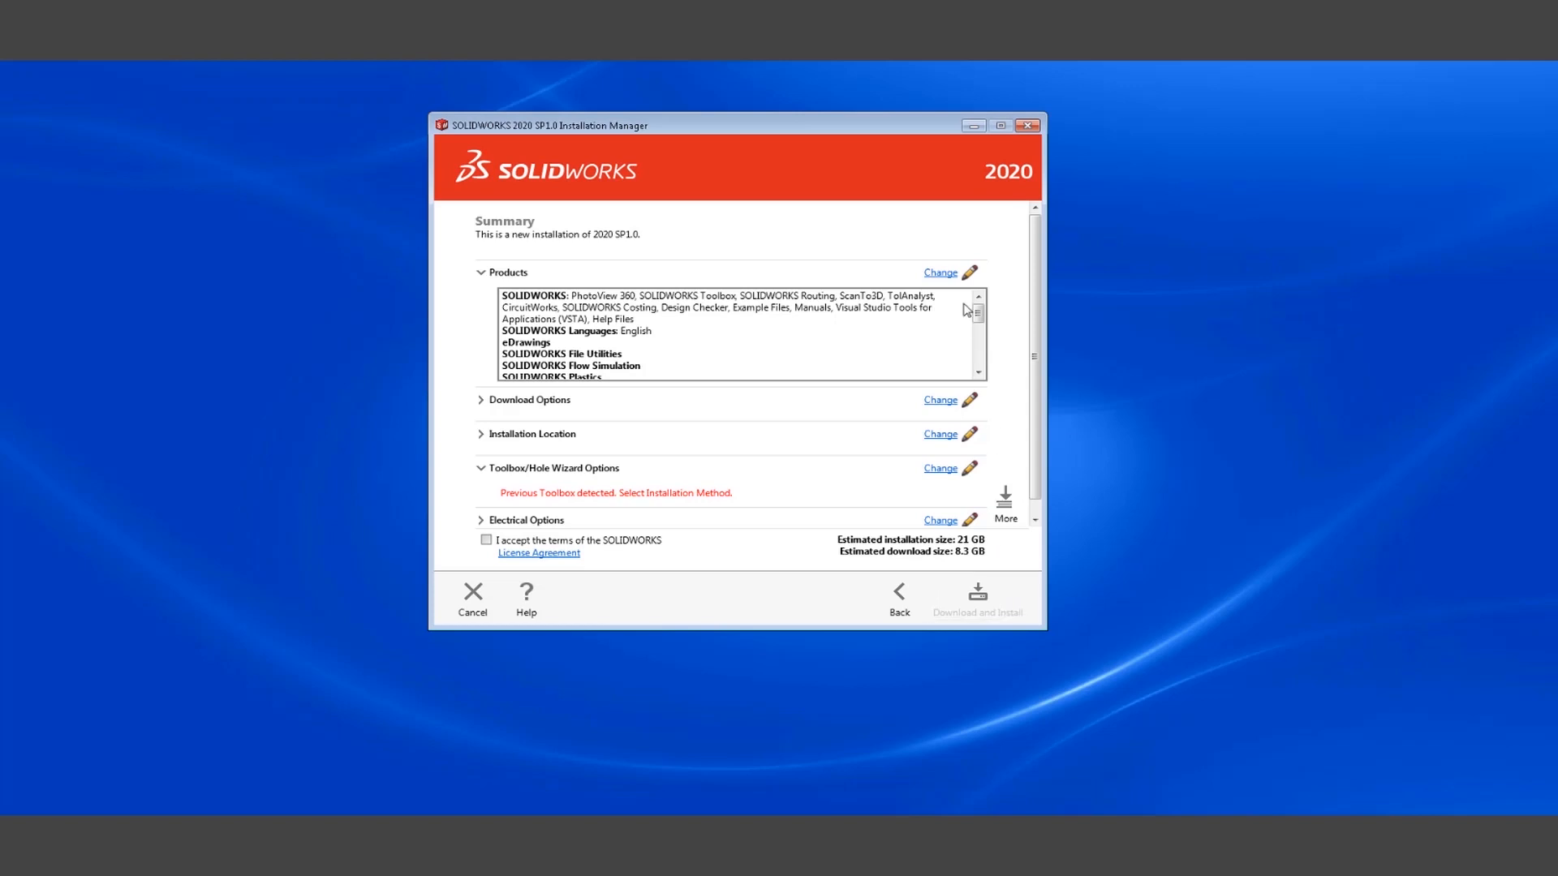
# Review the product selection list and return to the summary.
pyautogui.click(941, 274)
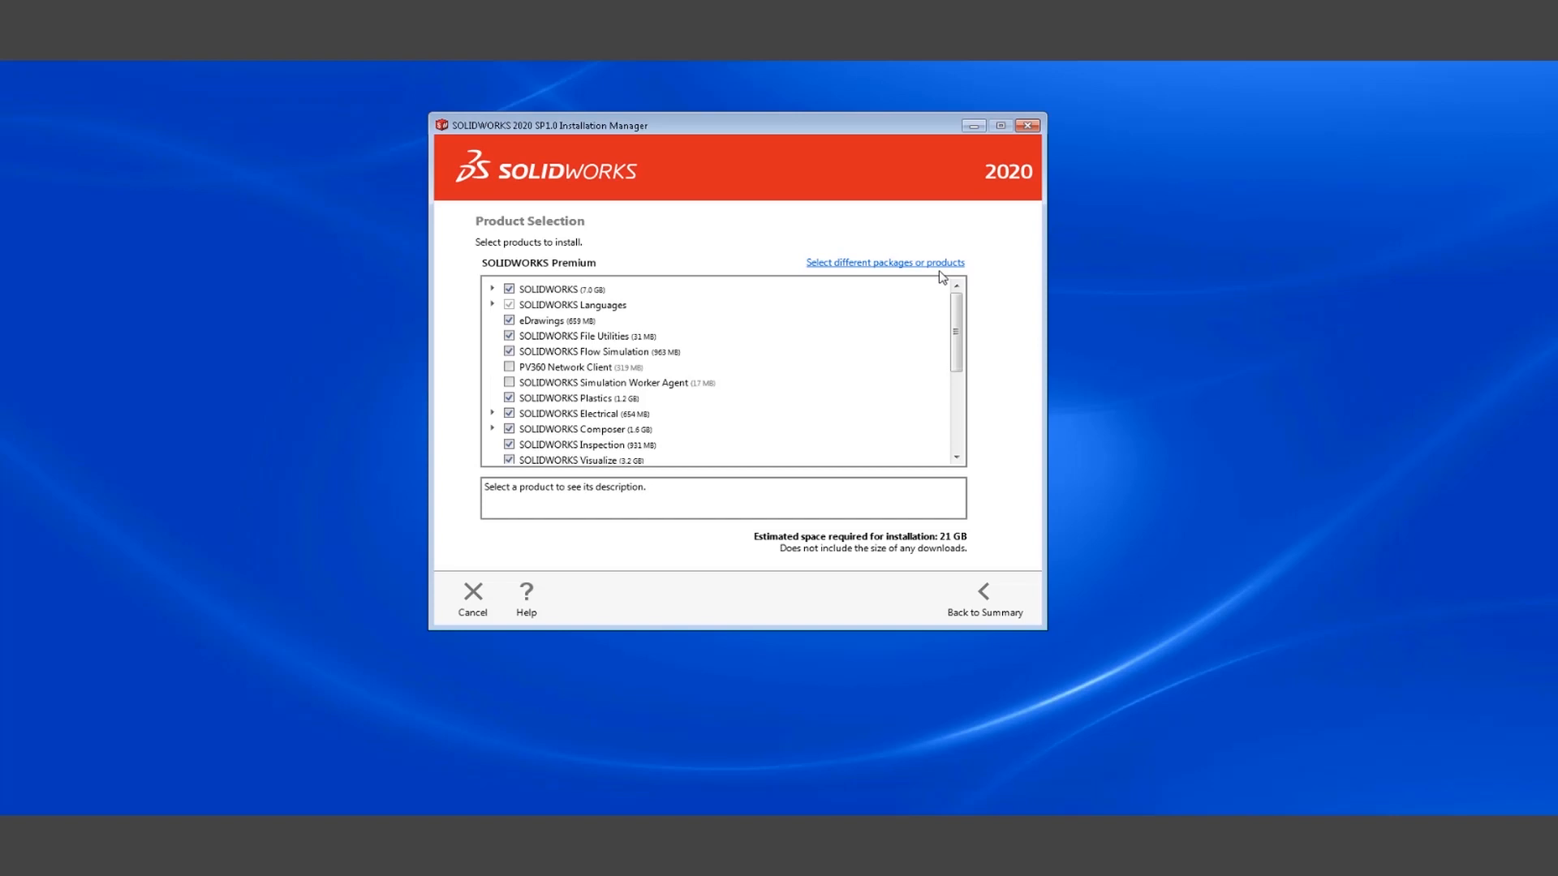
pyautogui.moveTo(957, 321)
pyautogui.mouseDown()
pyautogui.moveTo(956, 407)
pyautogui.moveTo(974, 302)
pyautogui.mouseUp()
pyautogui.click(979, 592)
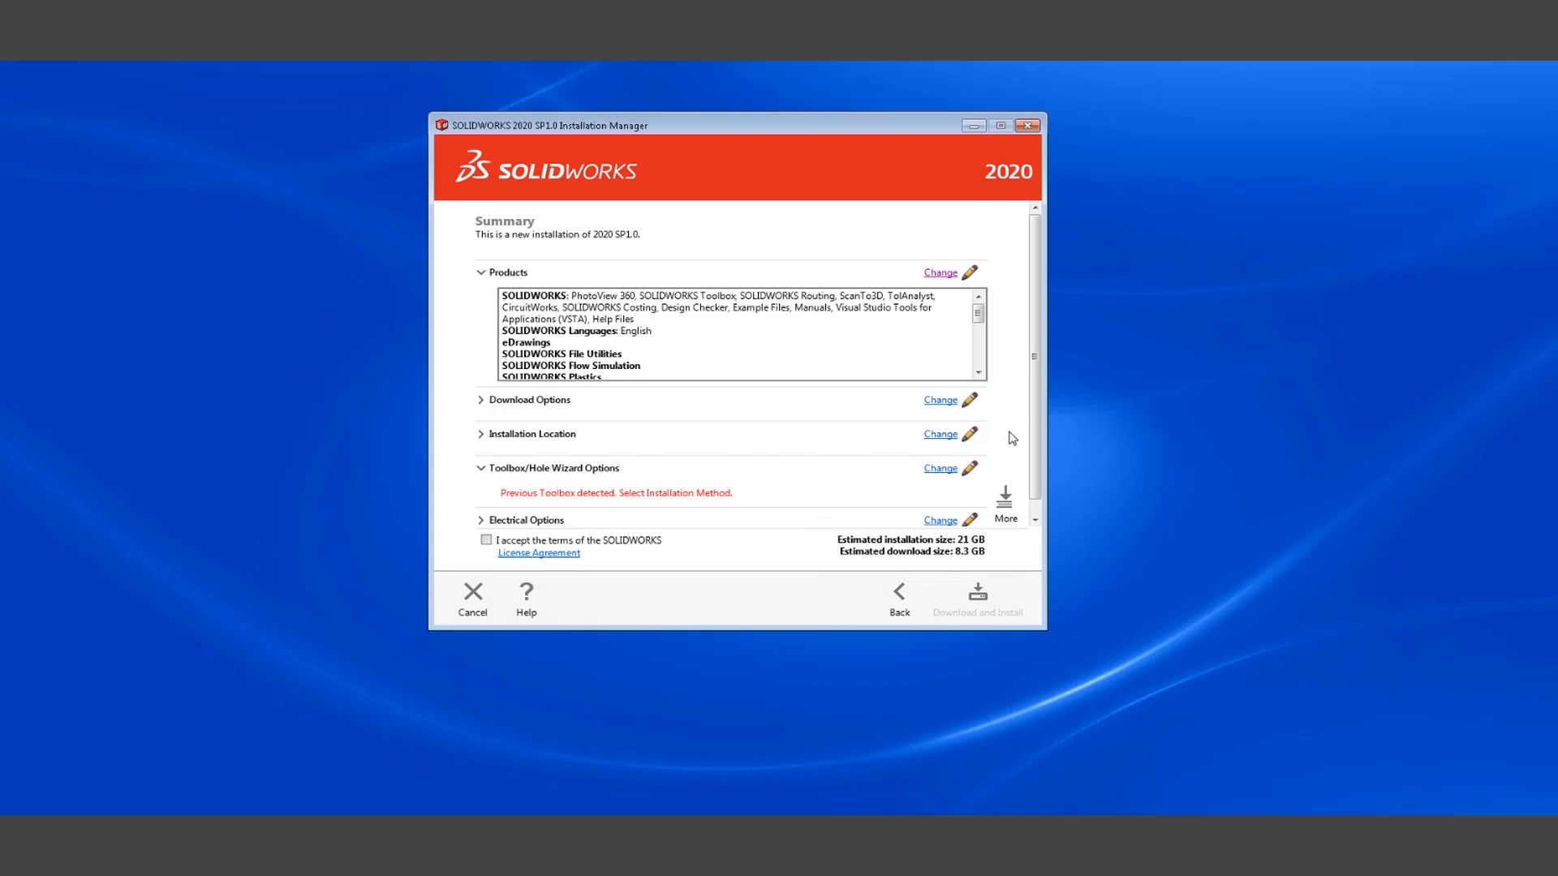
# Review the download options and return to the summary.
pyautogui.click(937, 402)
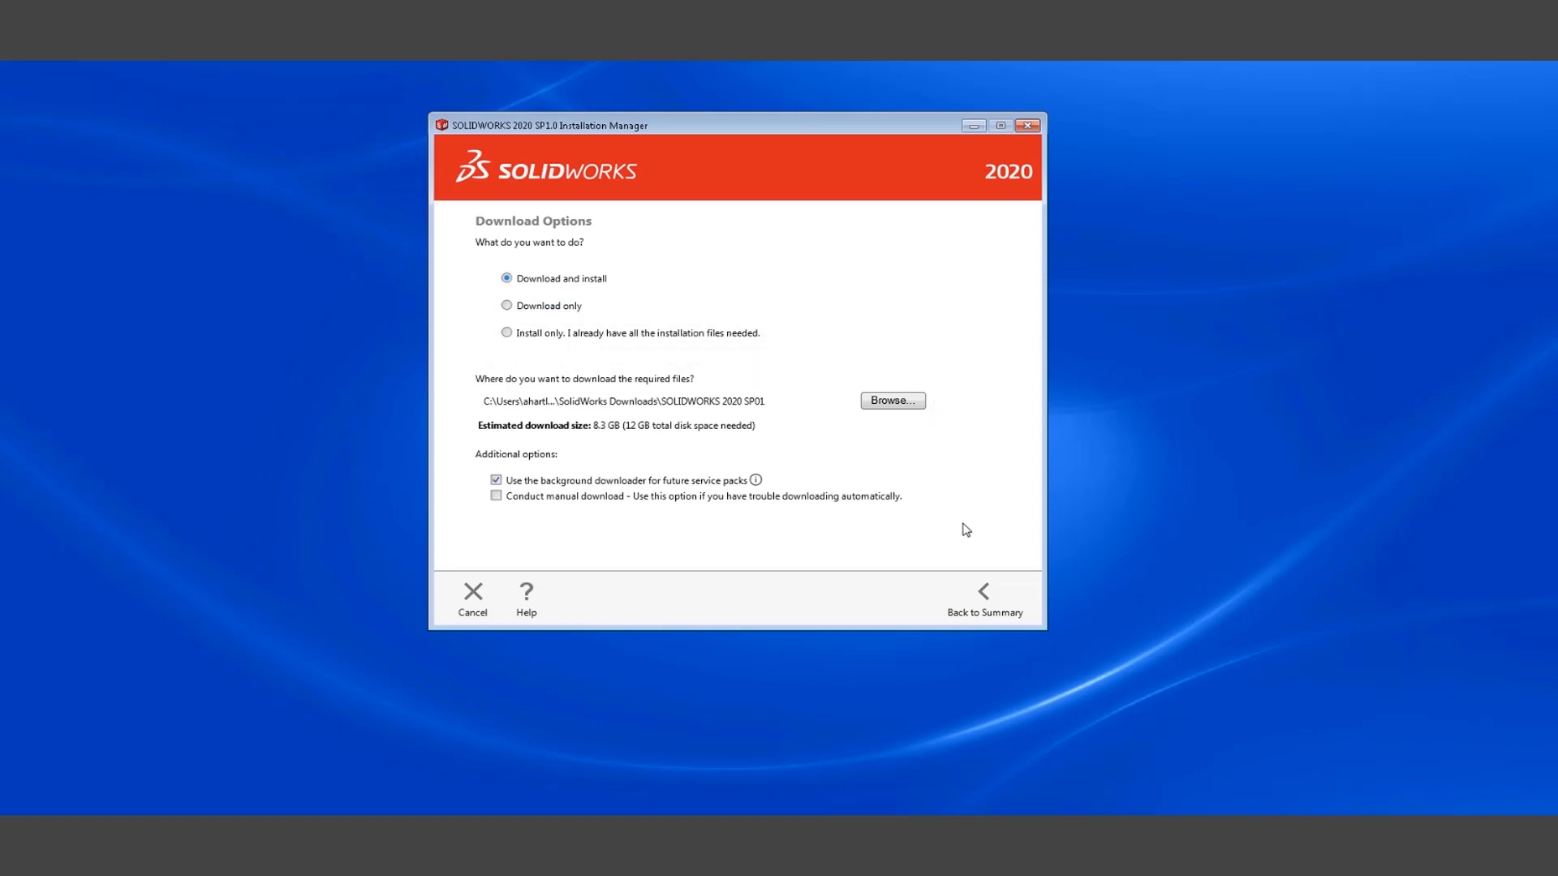
pyautogui.click(984, 594)
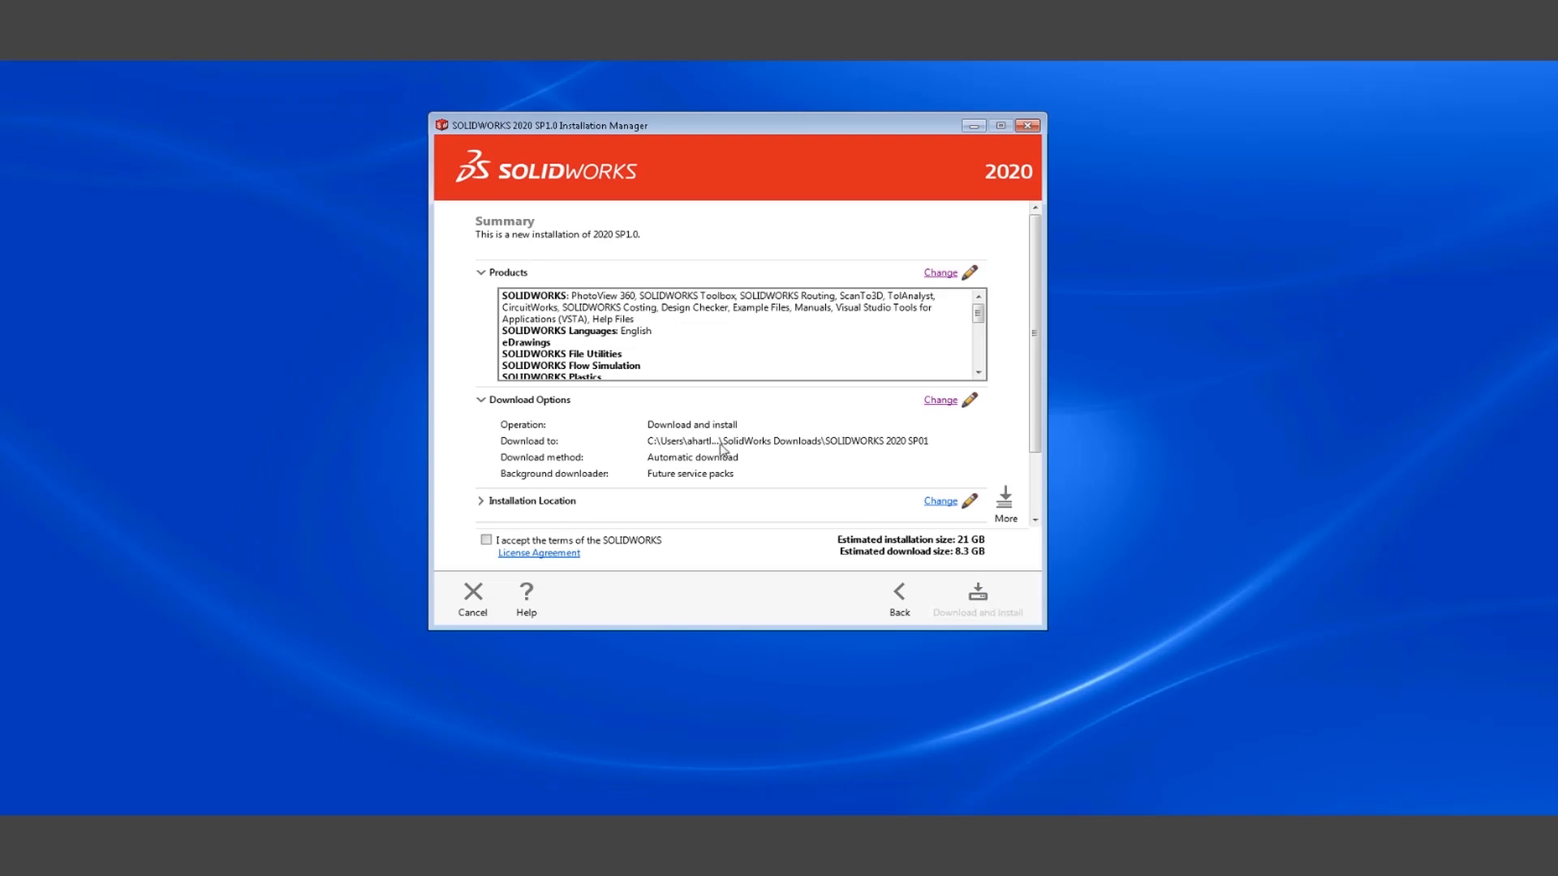
pyautogui.click(481, 400)
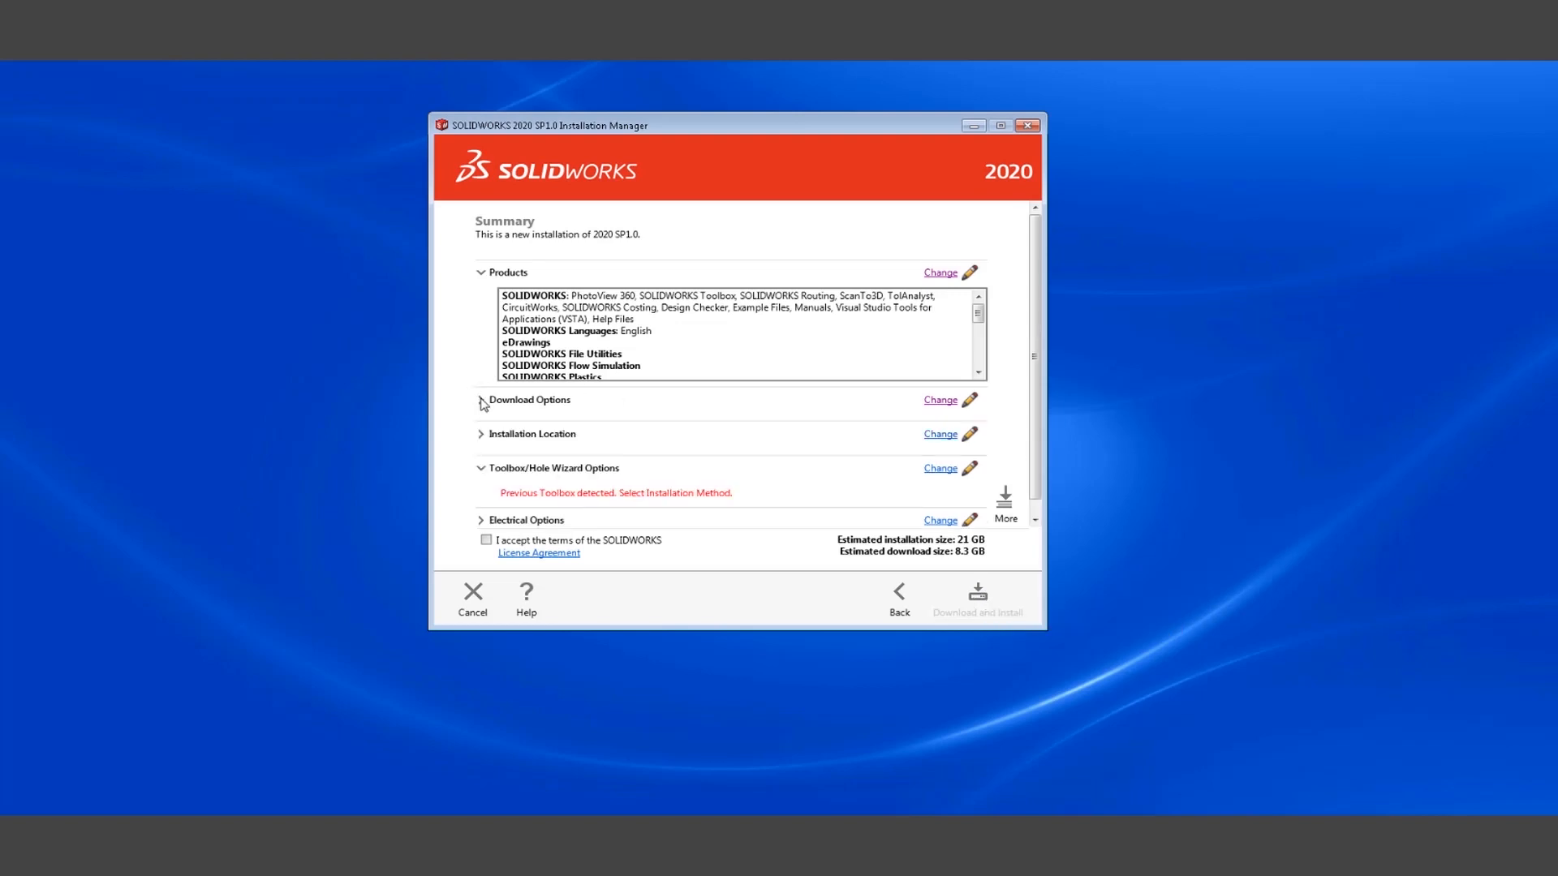
# Set the installation location to C:\Program Files\SOLIDWORKS Corp 2020.
pyautogui.click(943, 437)
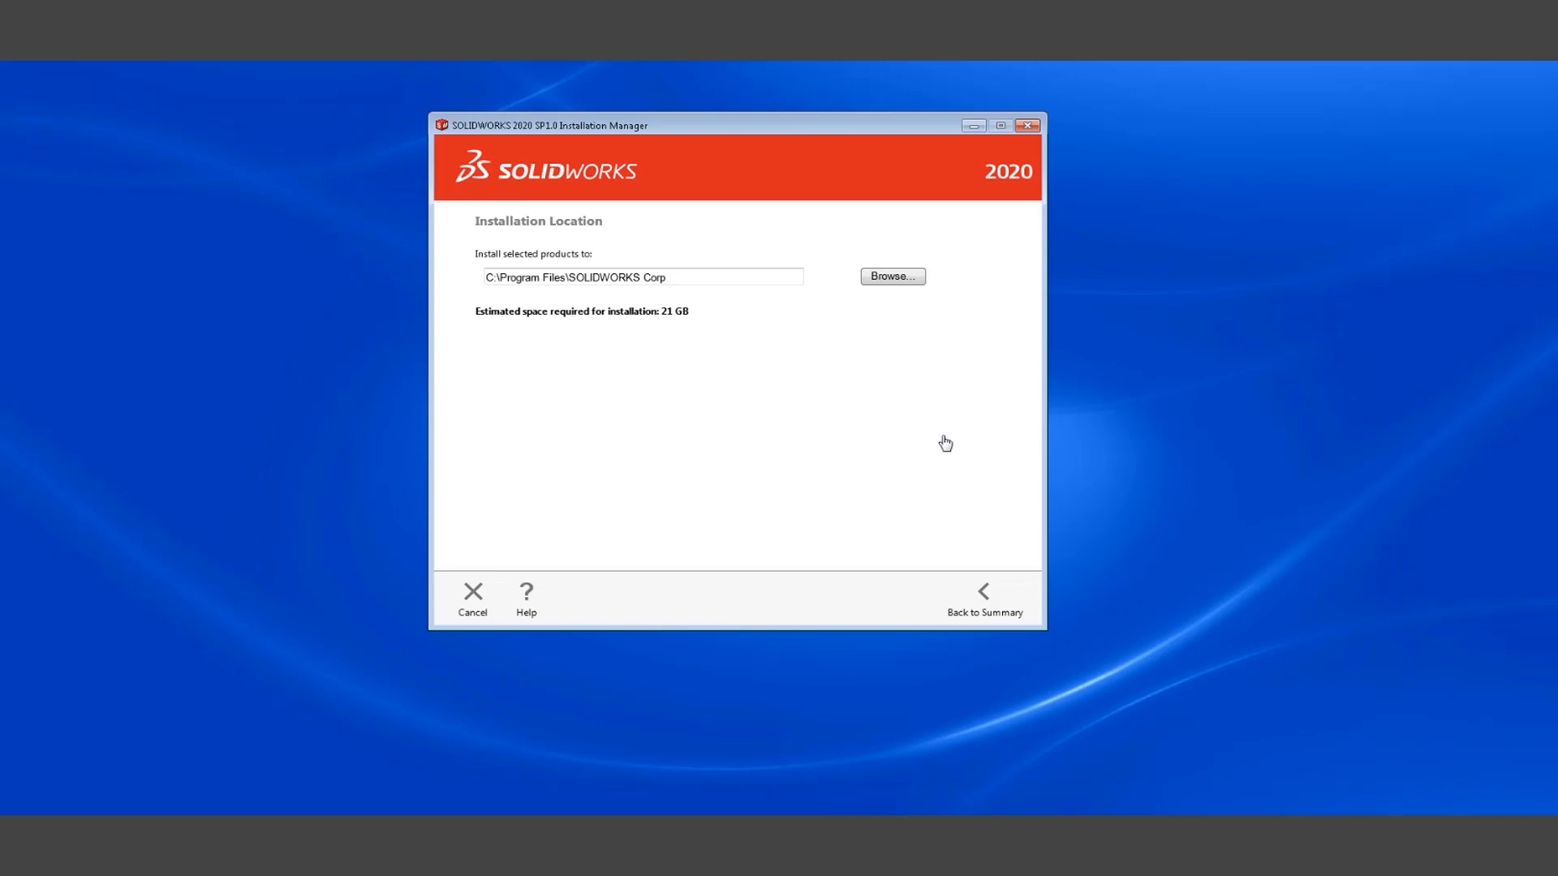
pyautogui.click(706, 280)
pyautogui.write('2020')
pyautogui.click(986, 594)
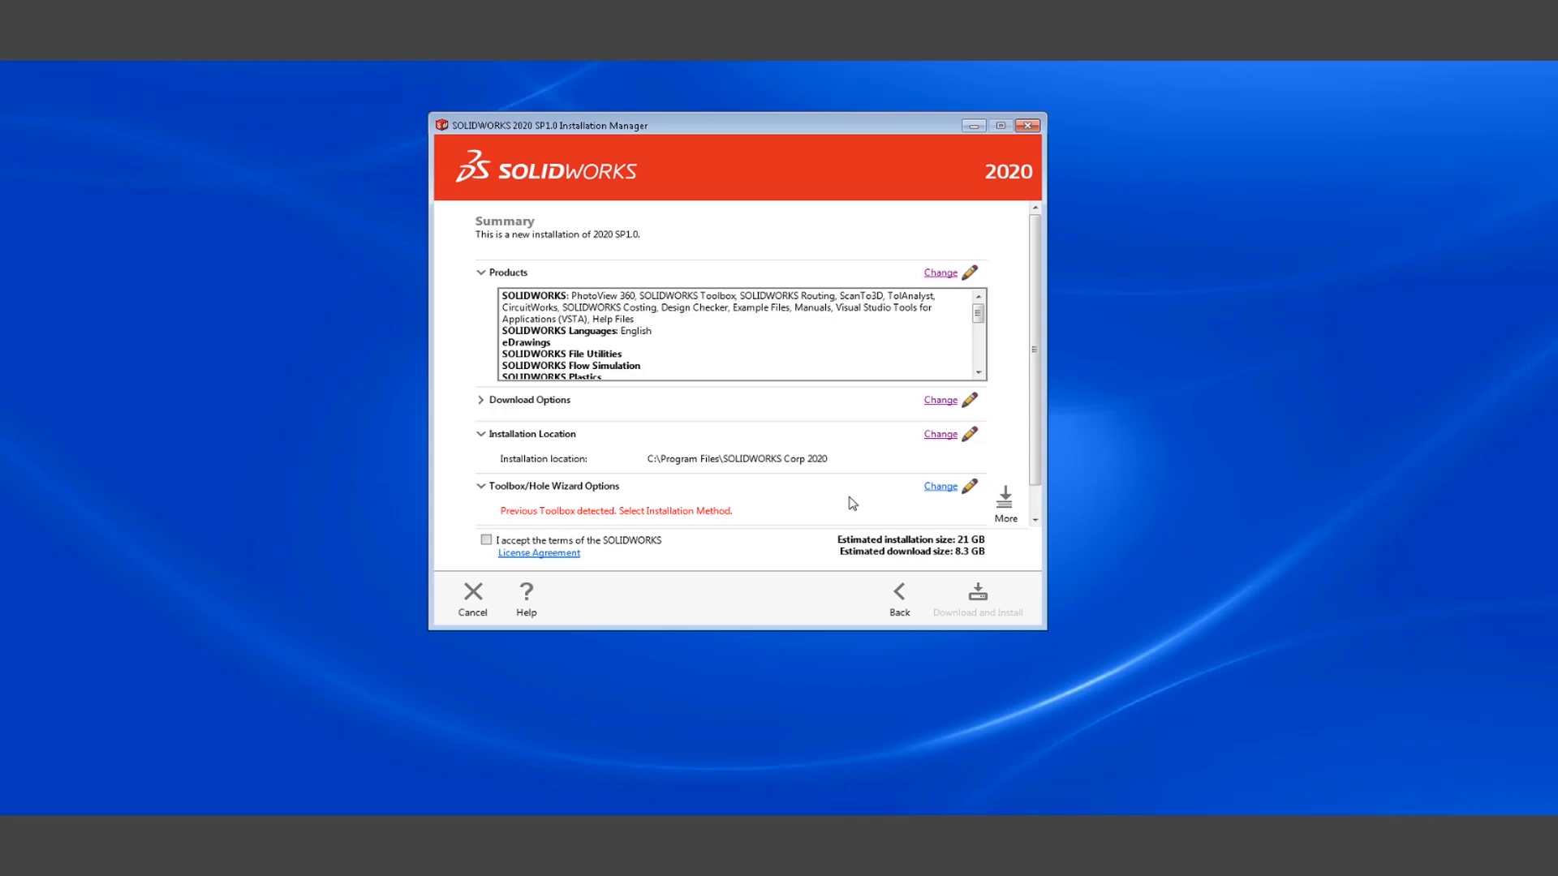
# Set the new Toolbox folder location to C:\SOLIDWORKS Data 2020.
pyautogui.click(941, 487)
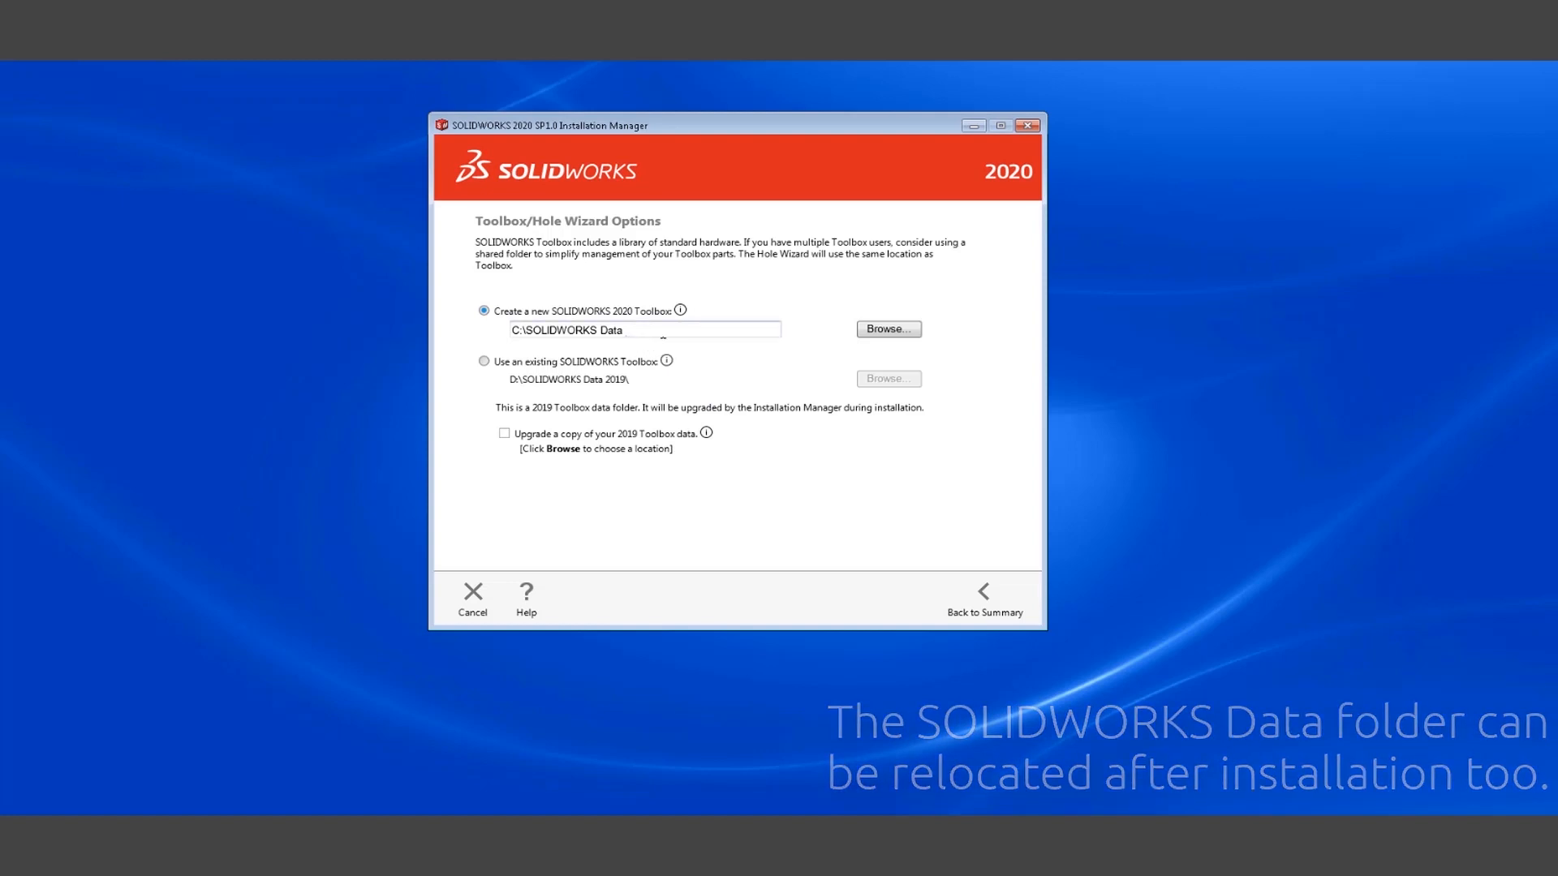
pyautogui.click(683, 333)
pyautogui.write('2020')
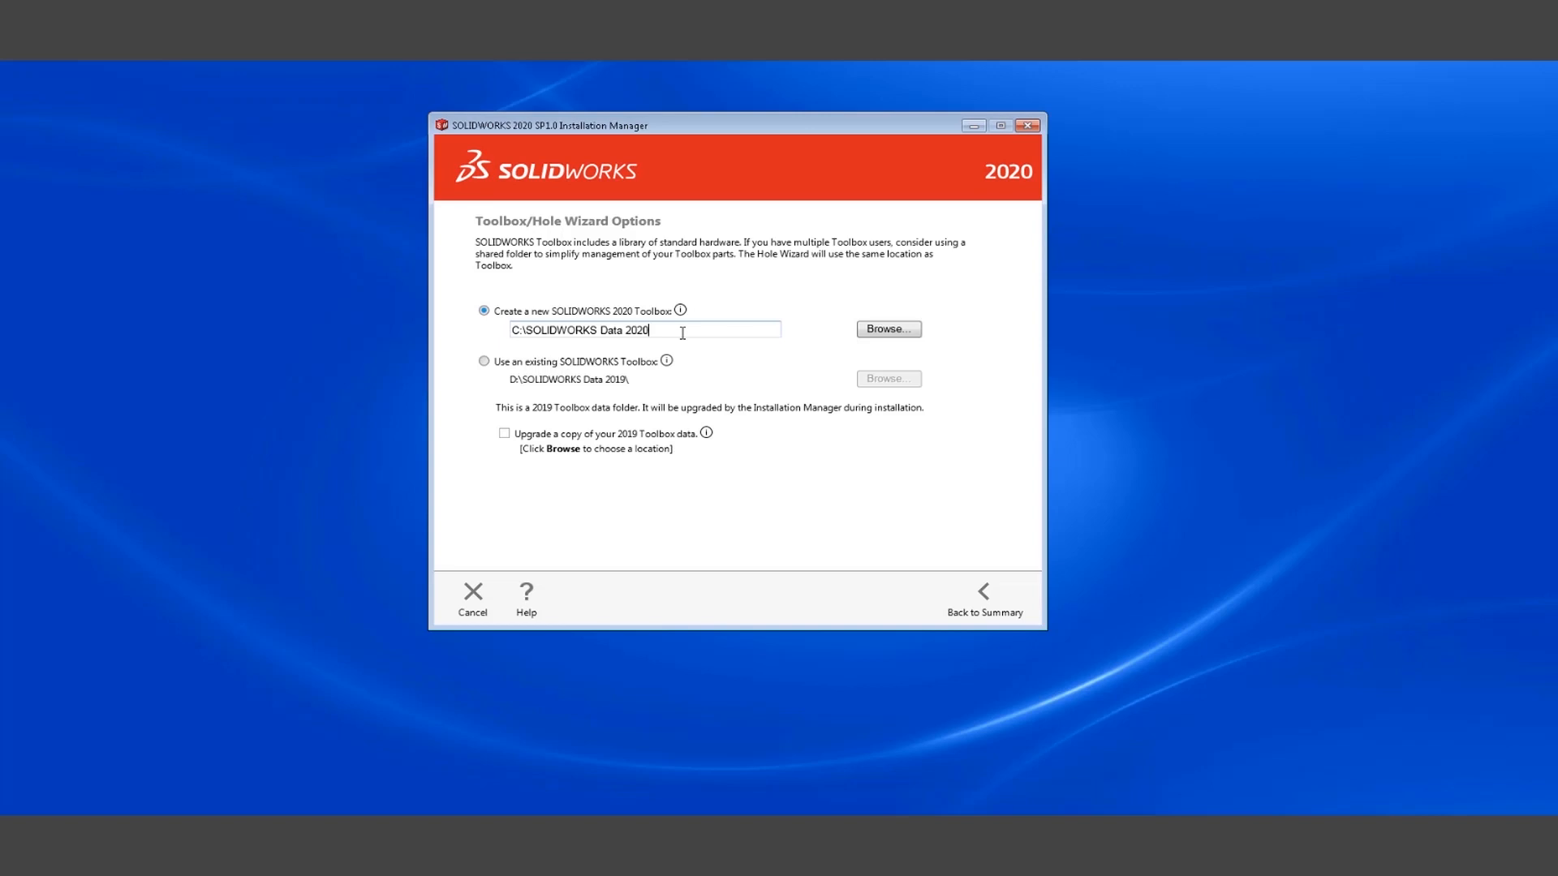
pyautogui.click(985, 597)
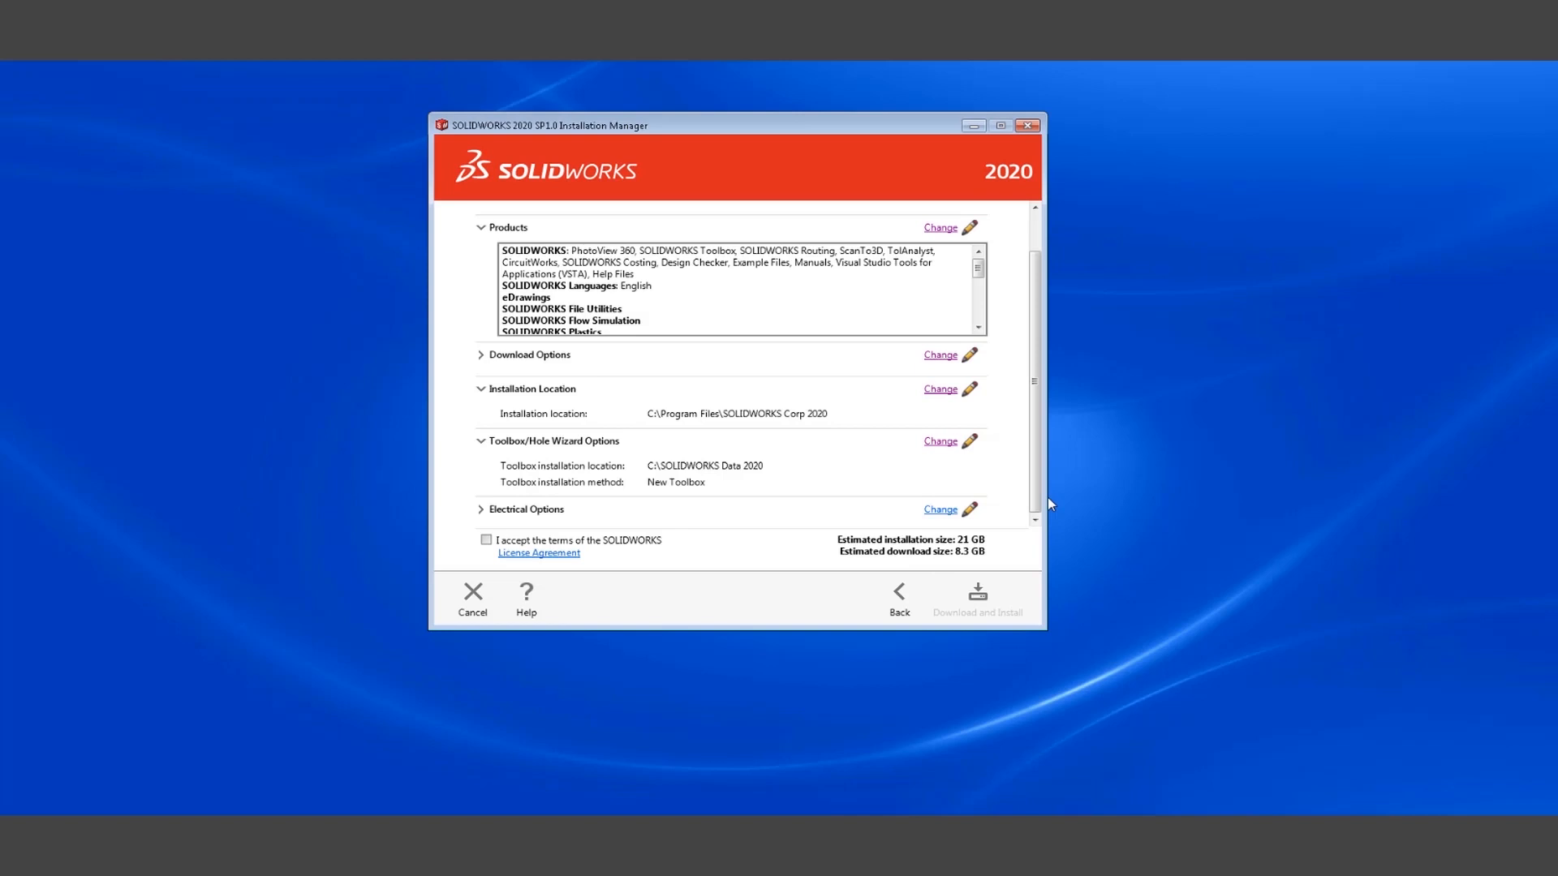
# Accept the license terms and start the download and installation.
pyautogui.click(486, 540)
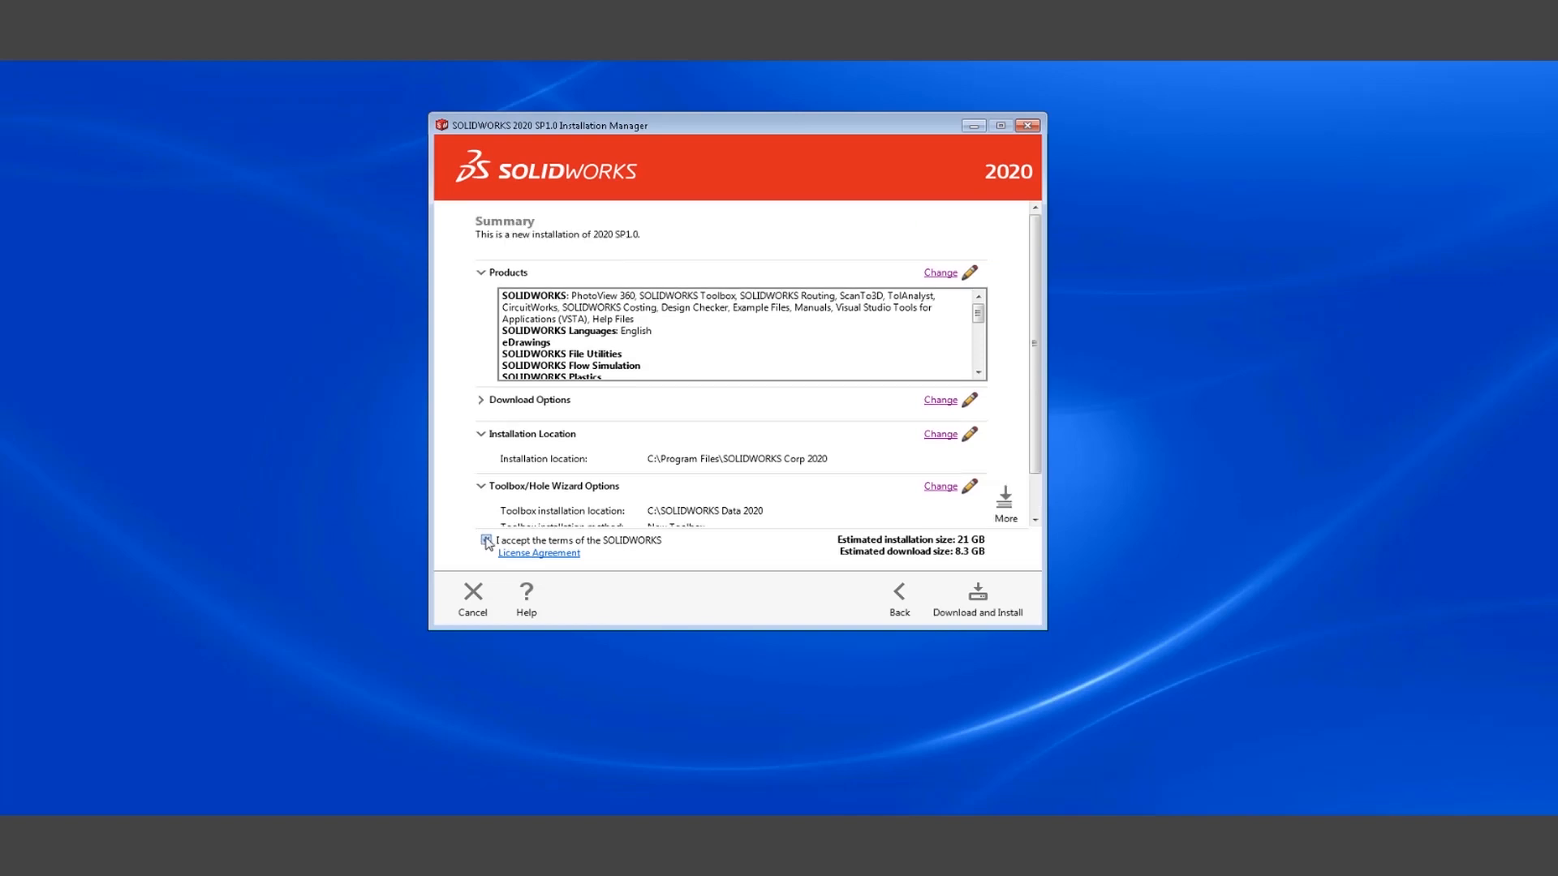
pyautogui.click(978, 606)
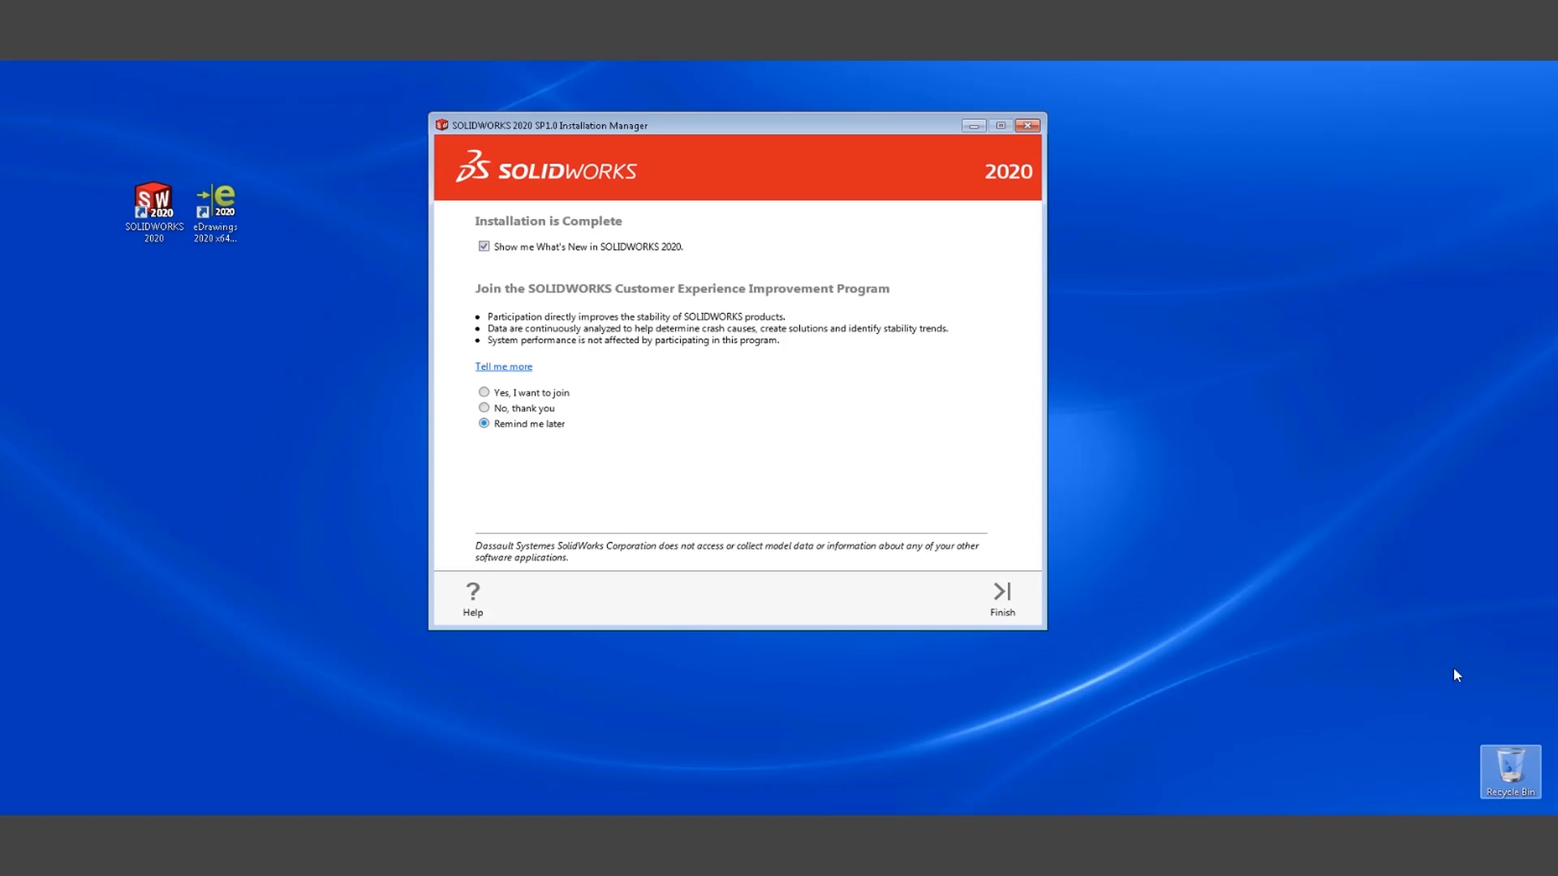
# Choose to join the SOLIDWORKS Customer Experience Improvement Program.
pyautogui.click(483, 392)
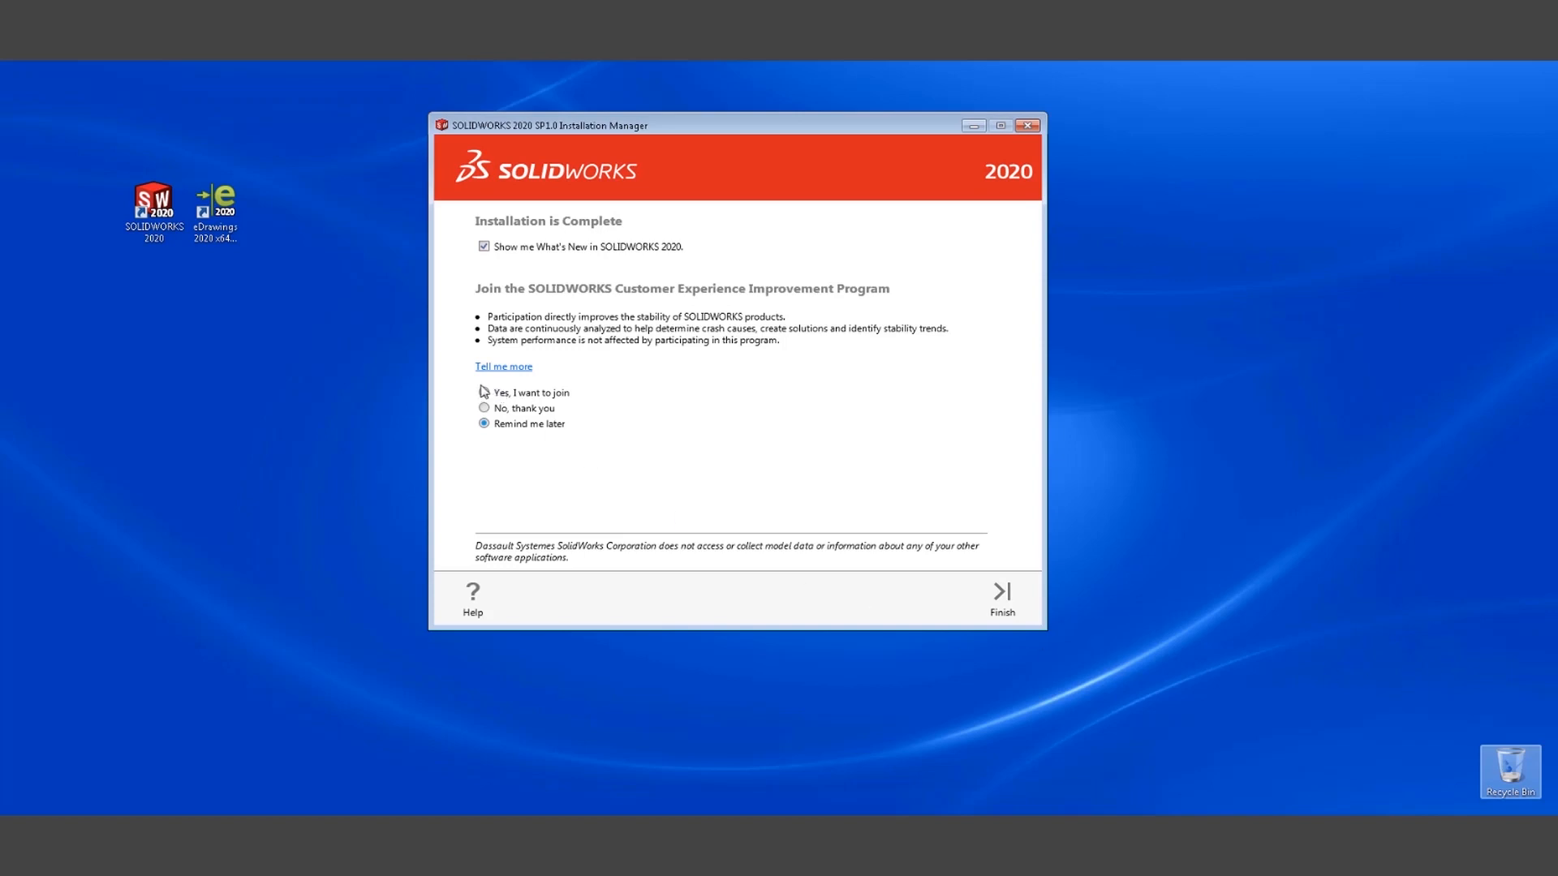